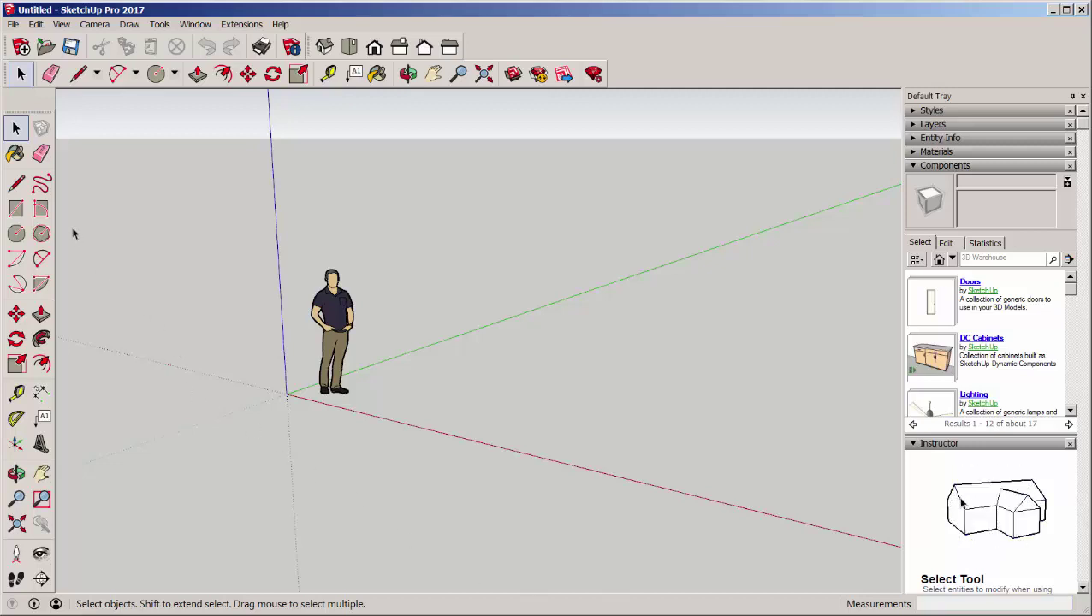
- Draw a circle about 6' 8" in radius on the ground beside the figure
{"action": "left_click", "coordinate": [15, 233]}
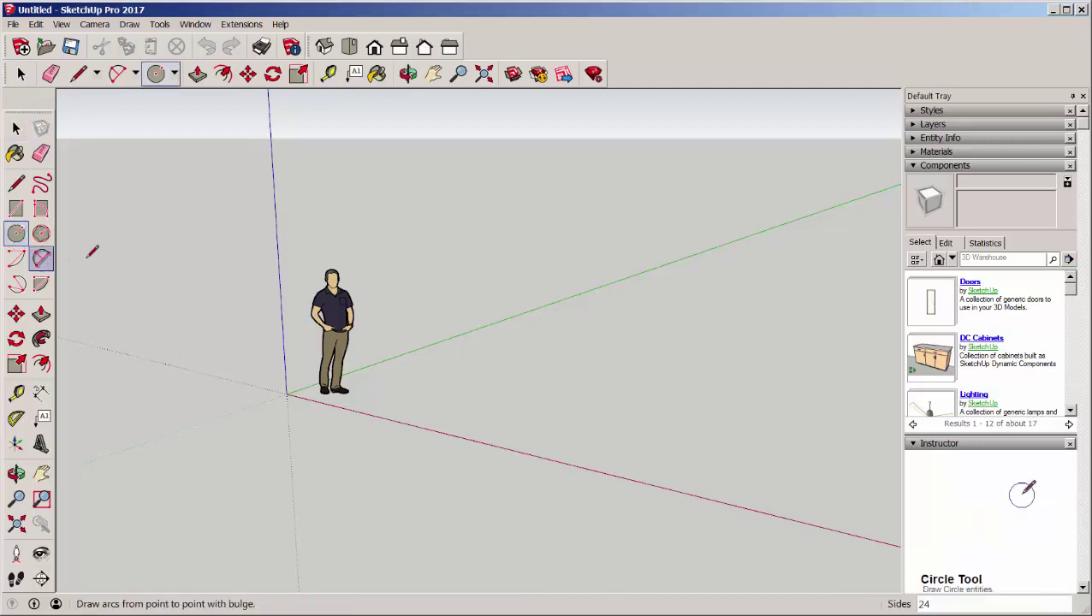
{"action": "left_click", "coordinate": [510, 391]}
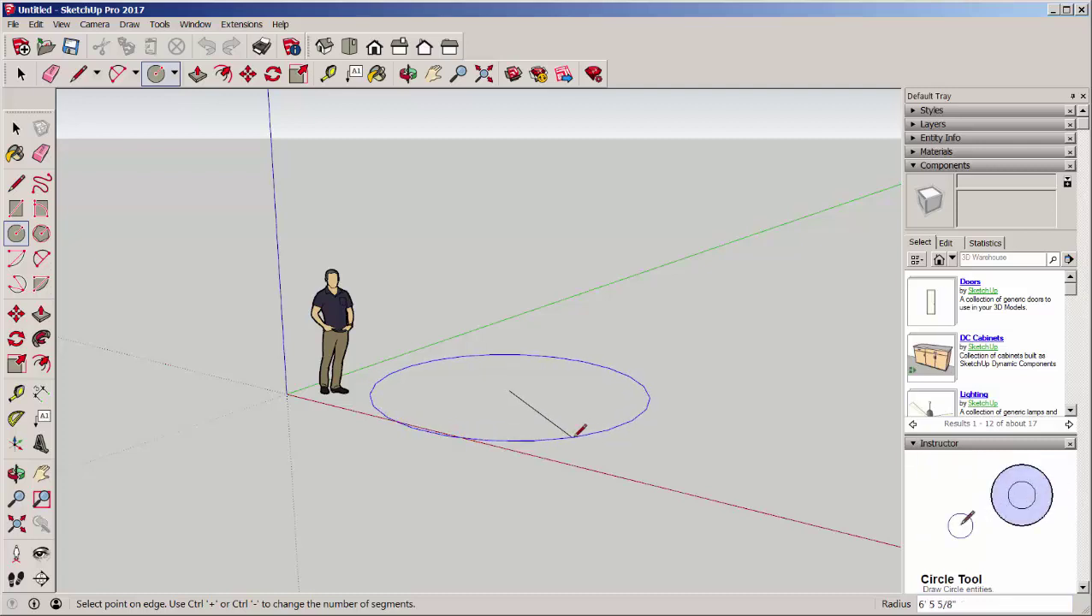
{"action": "left_click", "coordinate": [576, 436]}
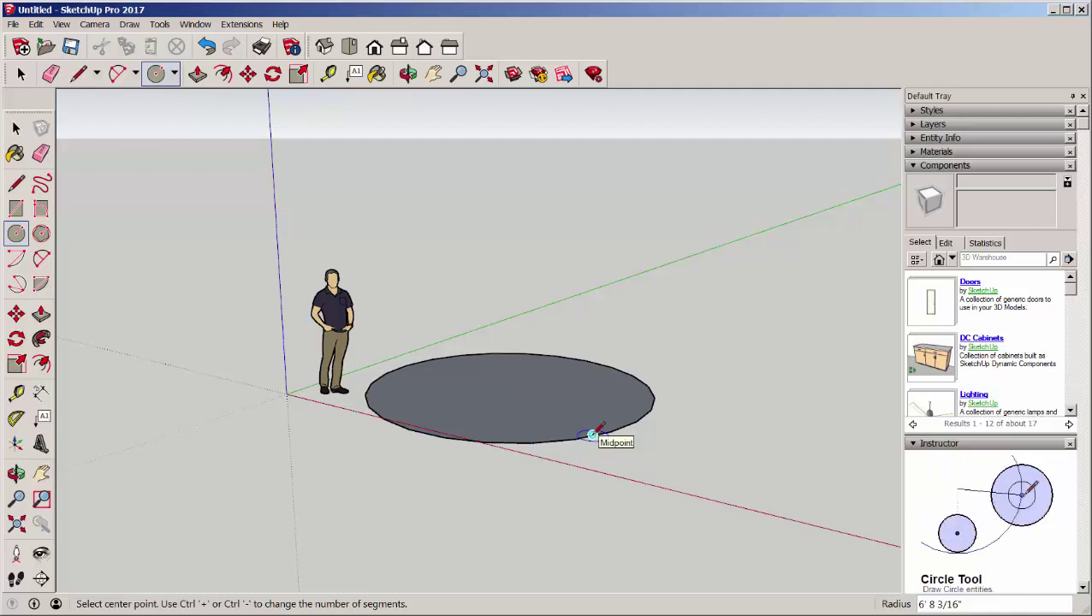
- Draw a small rectangle right of the disc and push/pull it up into a cube-shaped box
{"action": "left_click", "coordinate": [16, 208]}
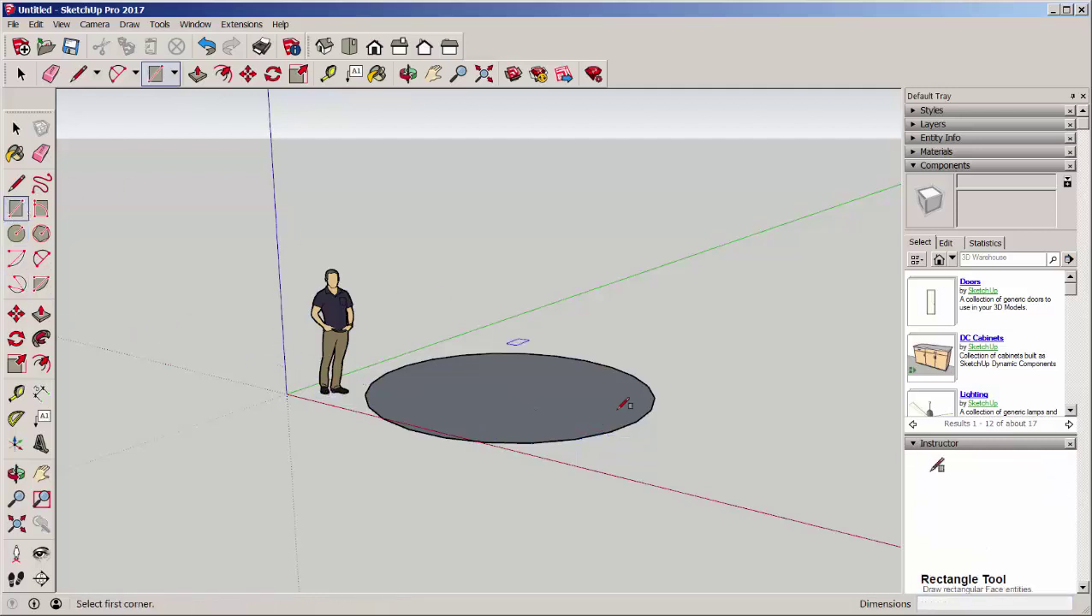
{"action": "left_click", "coordinate": [712, 460]}
{"action": "left_click", "coordinate": [805, 440]}
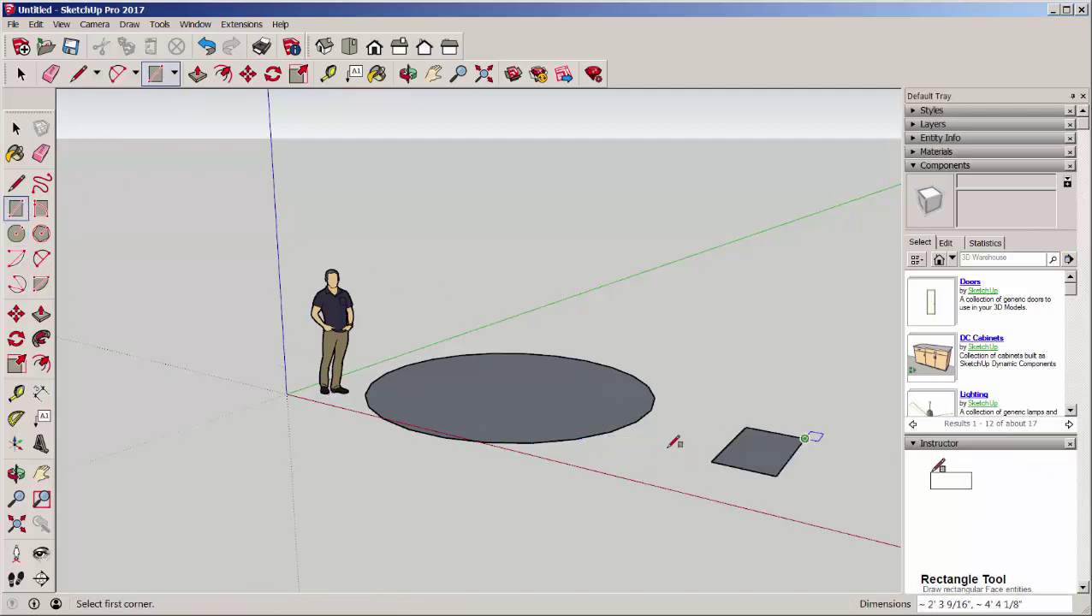
{"action": "left_click", "coordinate": [40, 313]}
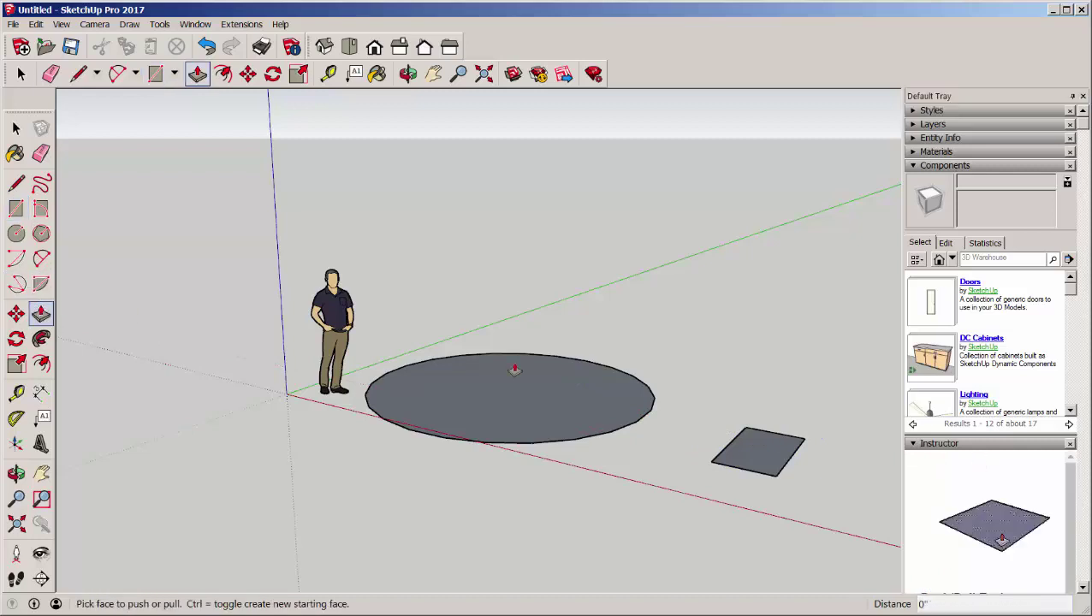
{"action": "left_click", "coordinate": [764, 438]}
{"action": "left_click", "coordinate": [756, 401]}
{"action": "left_click", "coordinate": [756, 400]}
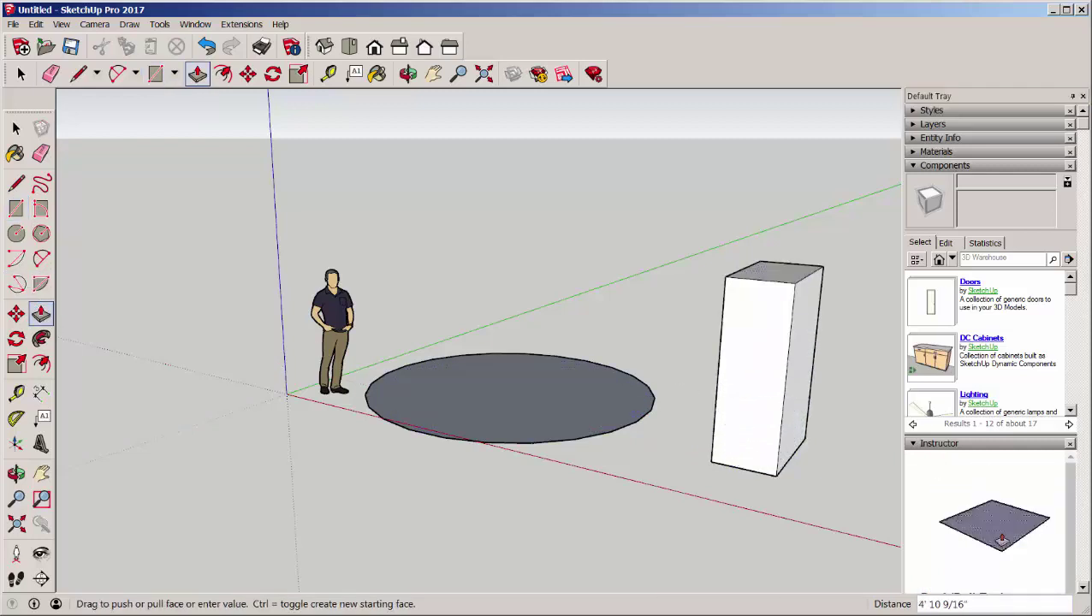
{"action": "key", "text": "c"}
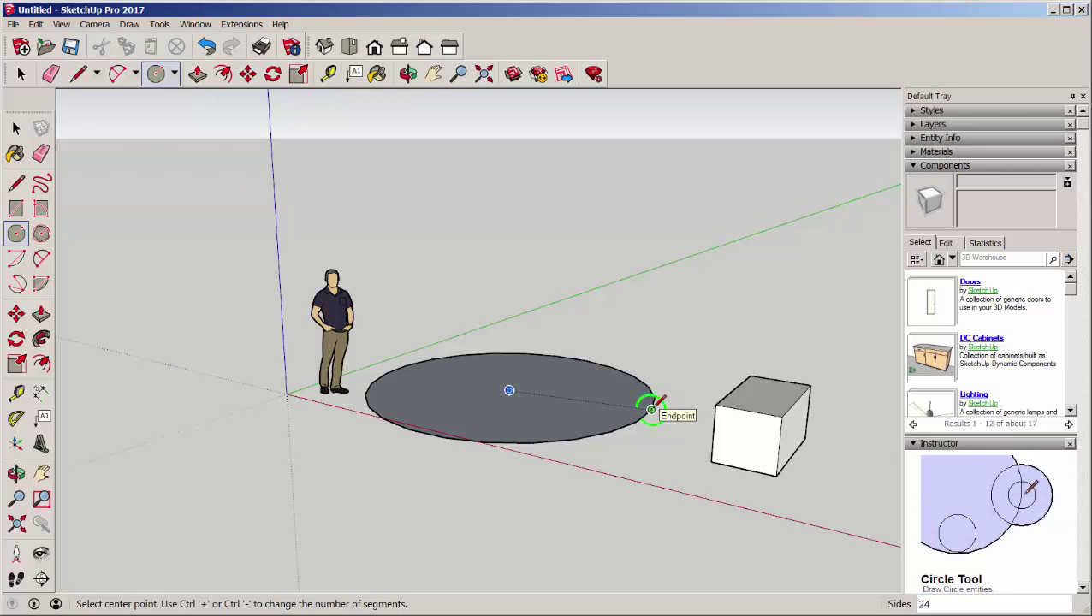
- Draw a small profile circle on the disc's edge
{"action": "left_click", "coordinate": [650, 410]}
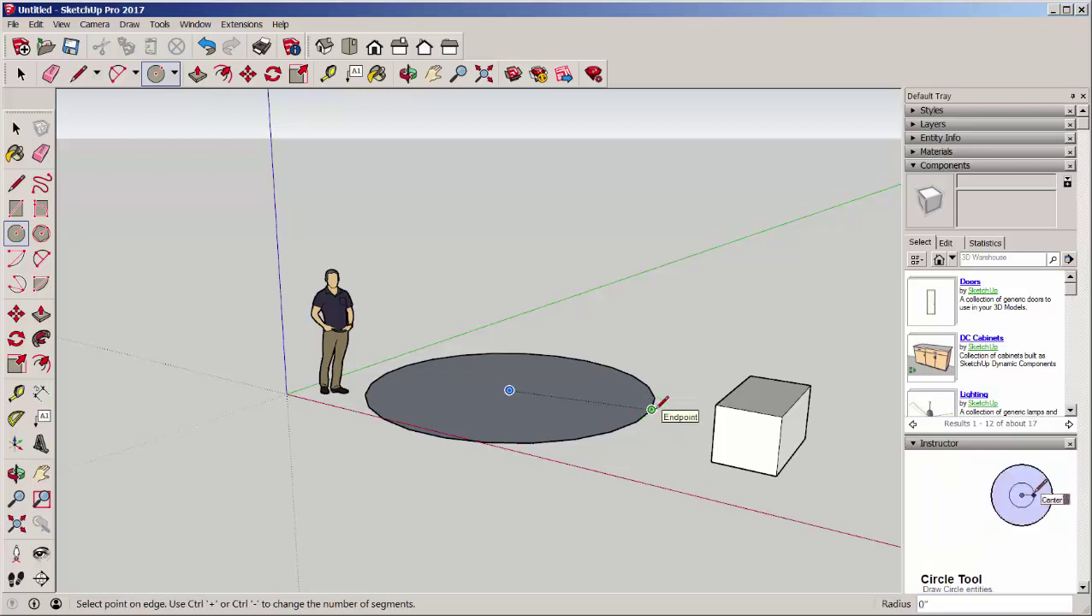
{"action": "scroll", "coordinate": [650, 410], "scroll_direction": "up", "scroll_amount": 2}
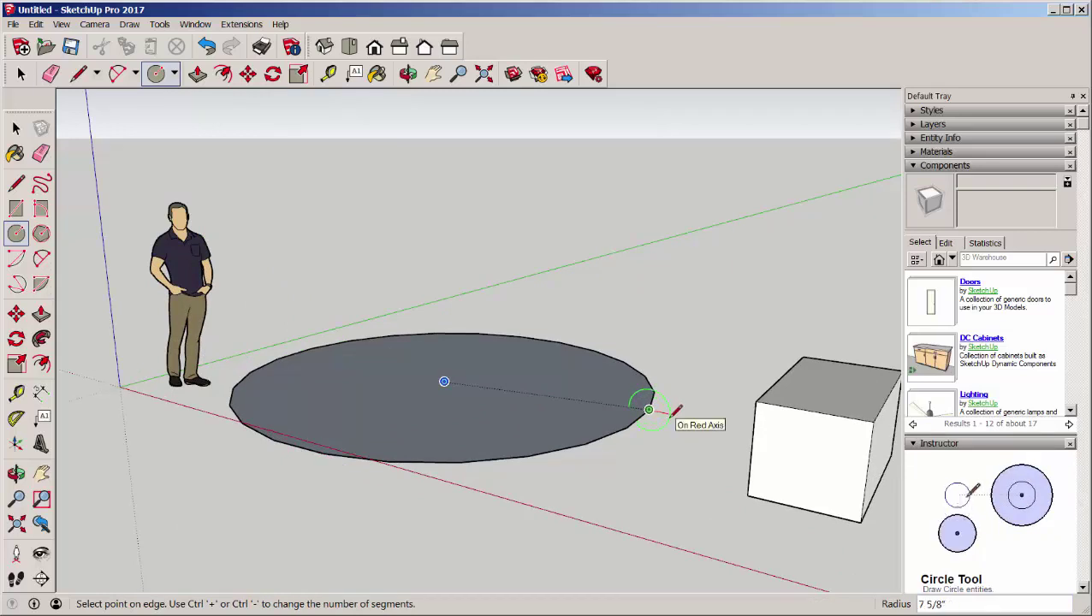
{"action": "left_click", "coordinate": [648, 410]}
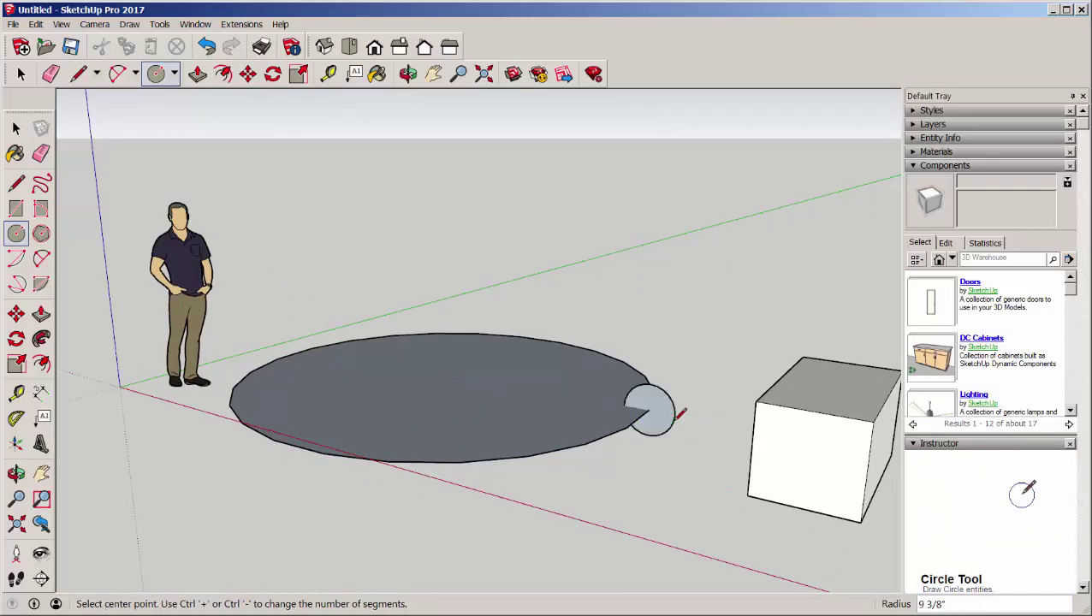
{"action": "middle_click_drag", "start_coordinate": [680, 414], "coordinate": [721, 448]}
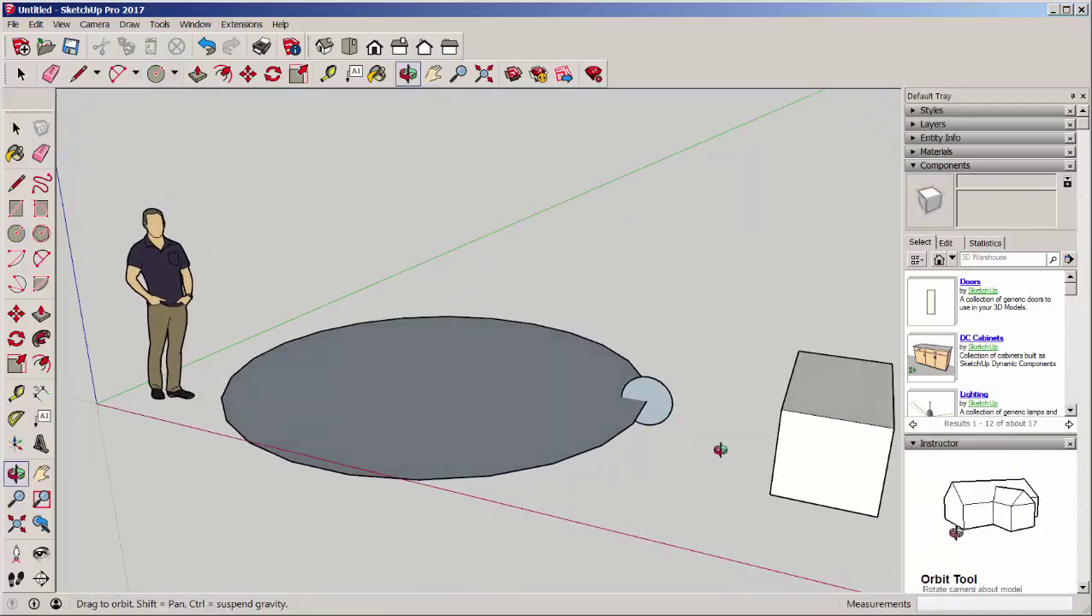
- Sweep the small circle around the disc face with Follow Me, forming a rounded rim
{"action": "left_click", "coordinate": [16, 127]}
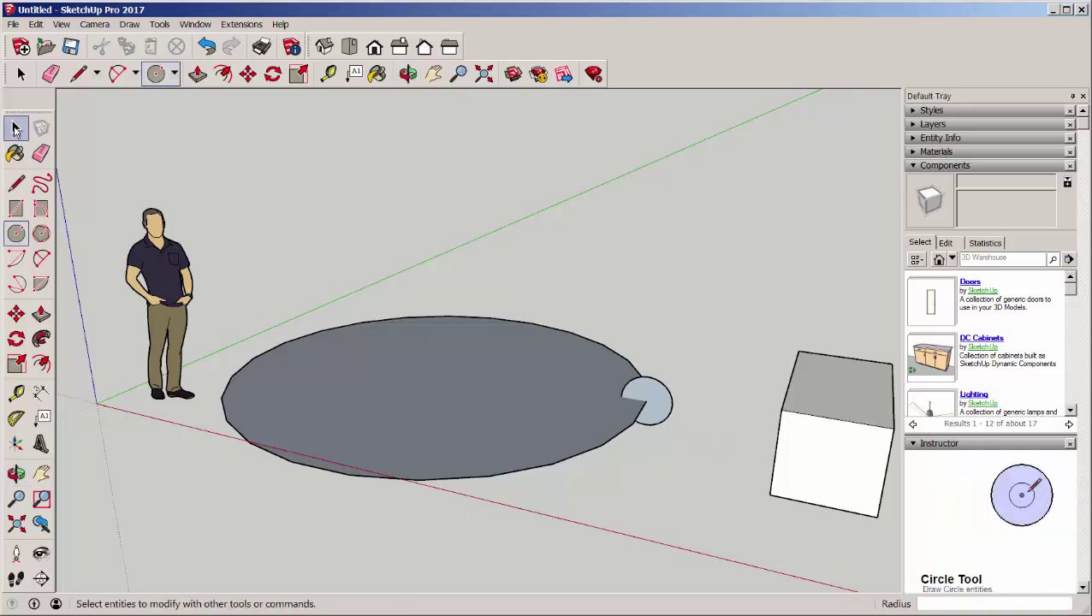
{"action": "left_click", "coordinate": [15, 128]}
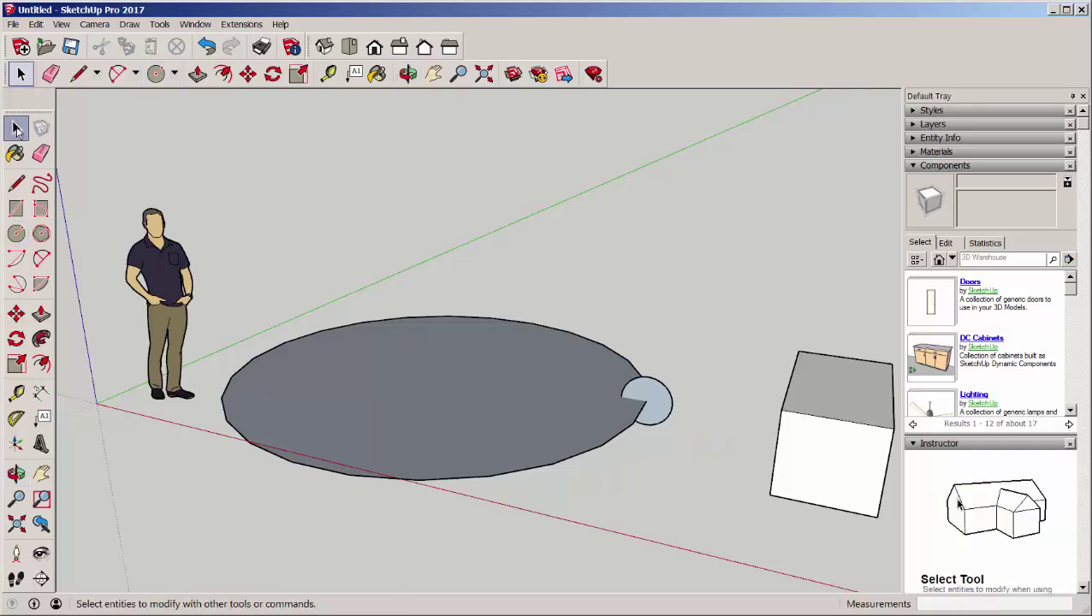
{"action": "left_click", "coordinate": [461, 406]}
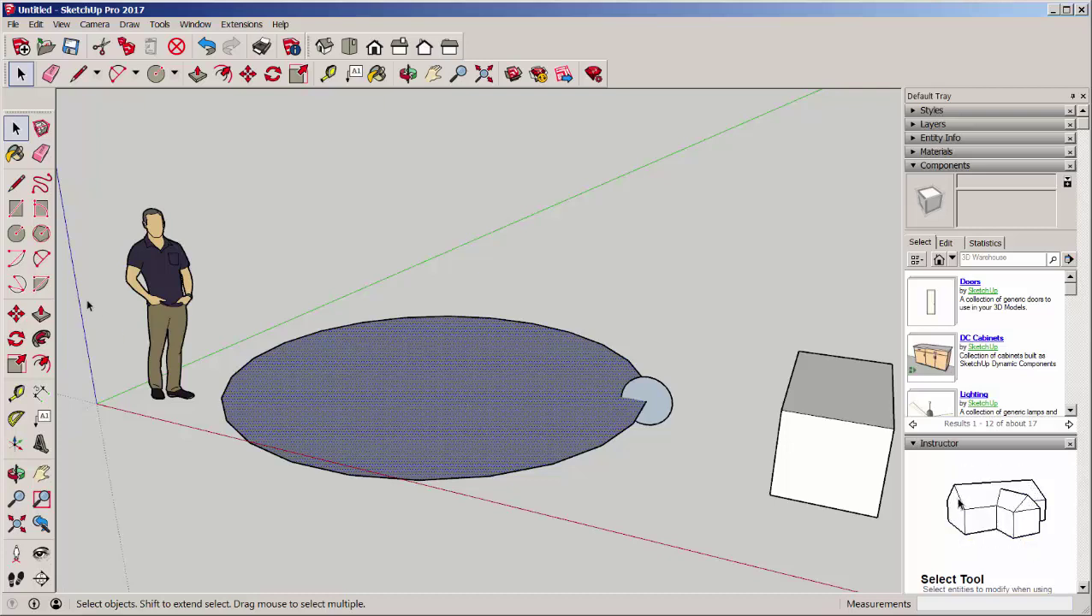
{"action": "left_click", "coordinate": [41, 340]}
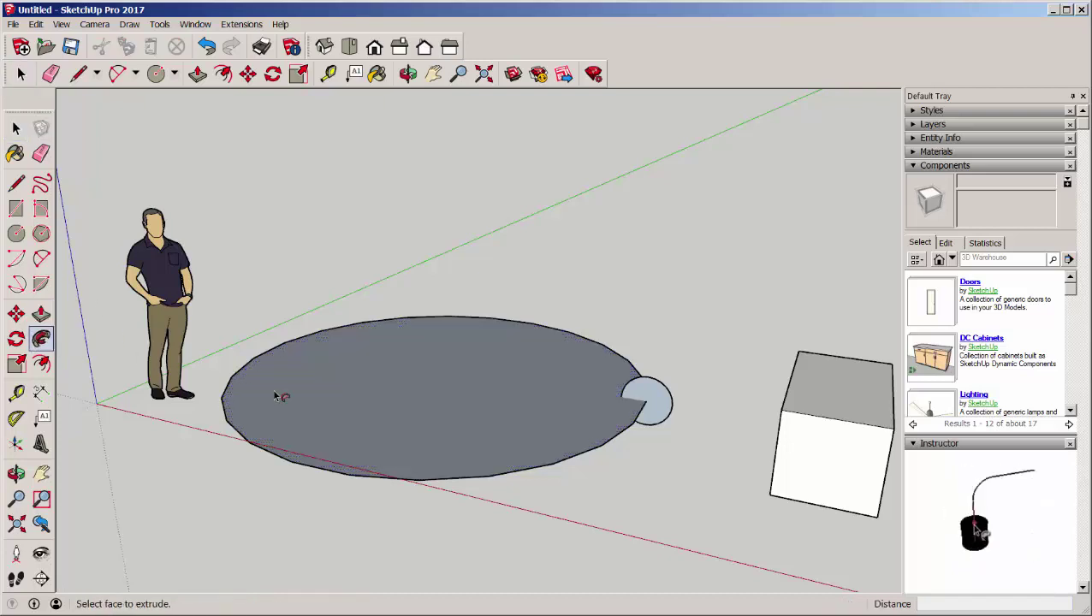
{"action": "left_click", "coordinate": [643, 398]}
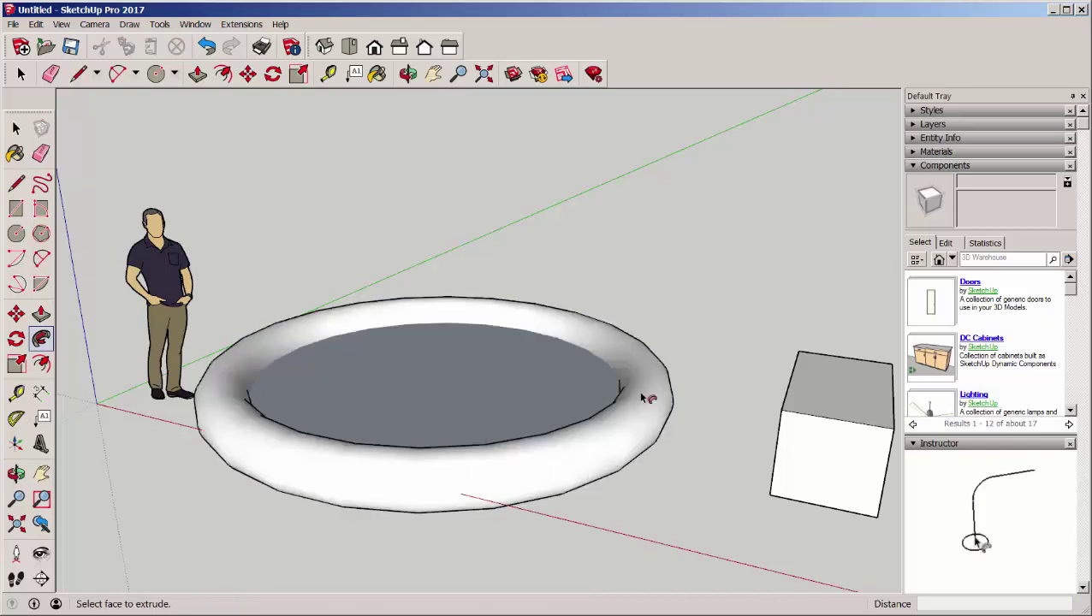
{"action": "mouse_move", "coordinate": [726, 491]}
{"action": "middle_mouse_down"}
{"action": "mouse_move", "coordinate": [764, 527]}
{"action": "mouse_move", "coordinate": [741, 516]}
{"action": "middle_mouse_up"}
{"action": "left_click", "coordinate": [16, 128]}
{"action": "left_click", "coordinate": [462, 396]}
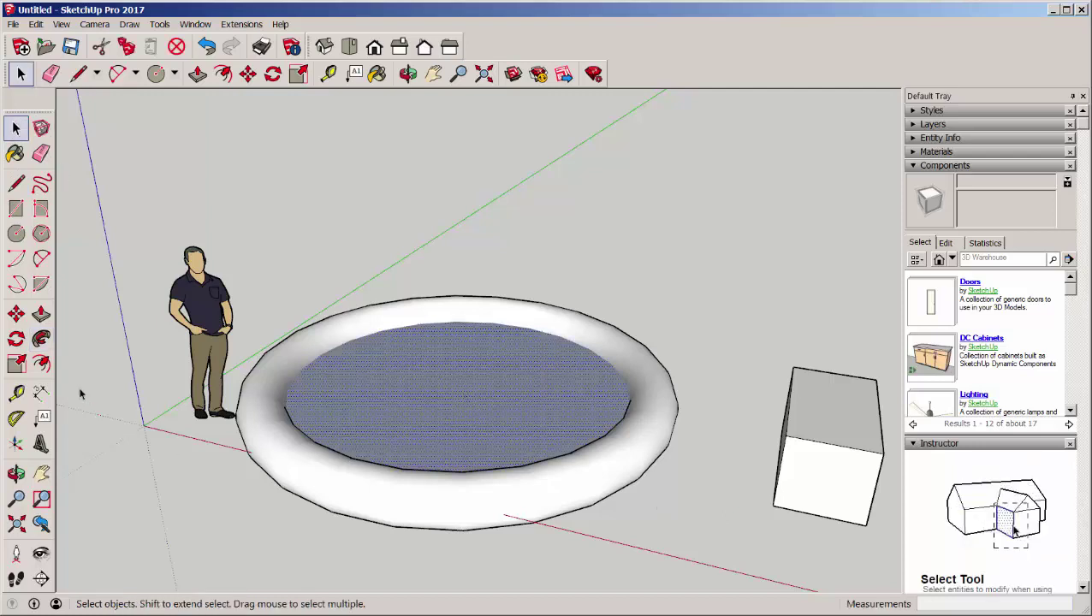
- Copy the floor face 1' 11/16" upward as the water surface, then orbit to inspect
{"action": "left_click", "coordinate": [15, 313]}
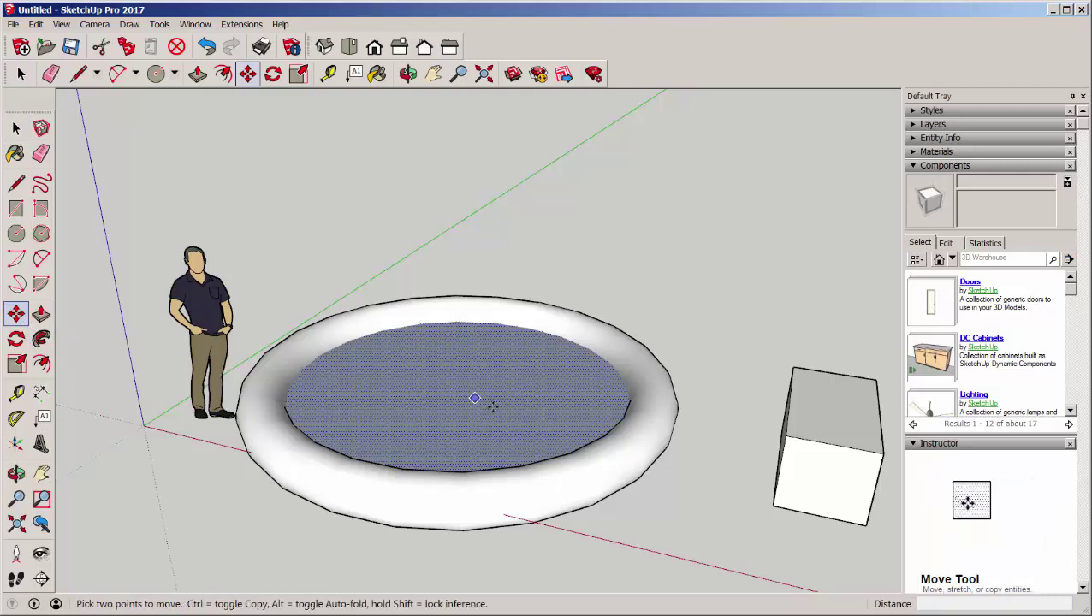
{"action": "scroll", "coordinate": [463, 412], "scroll_direction": "up", "scroll_amount": 1}
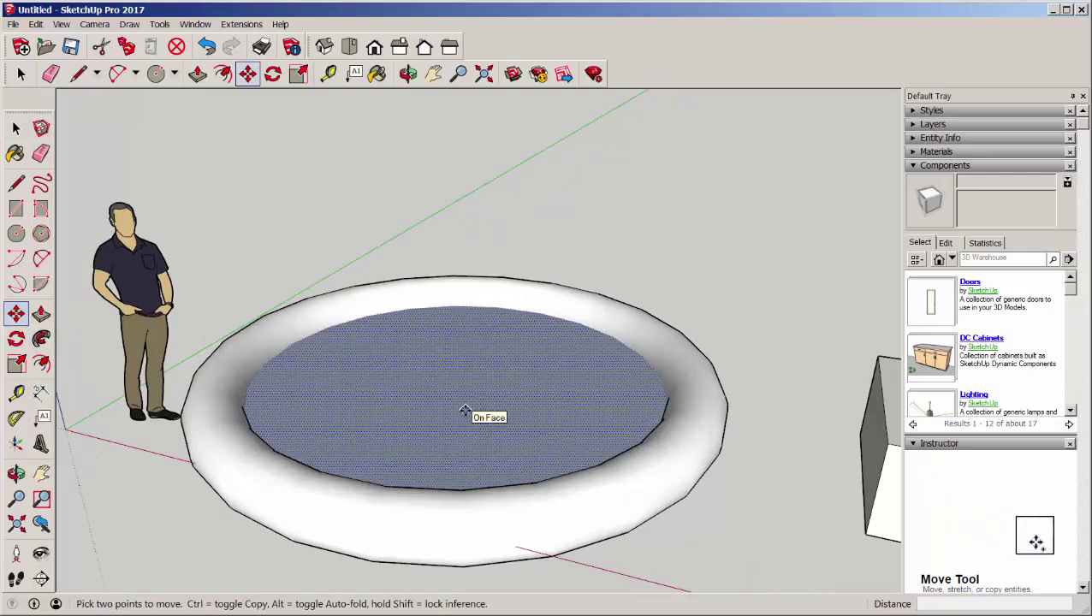
{"action": "left_click", "coordinate": [463, 412], "text": "ctrl"}
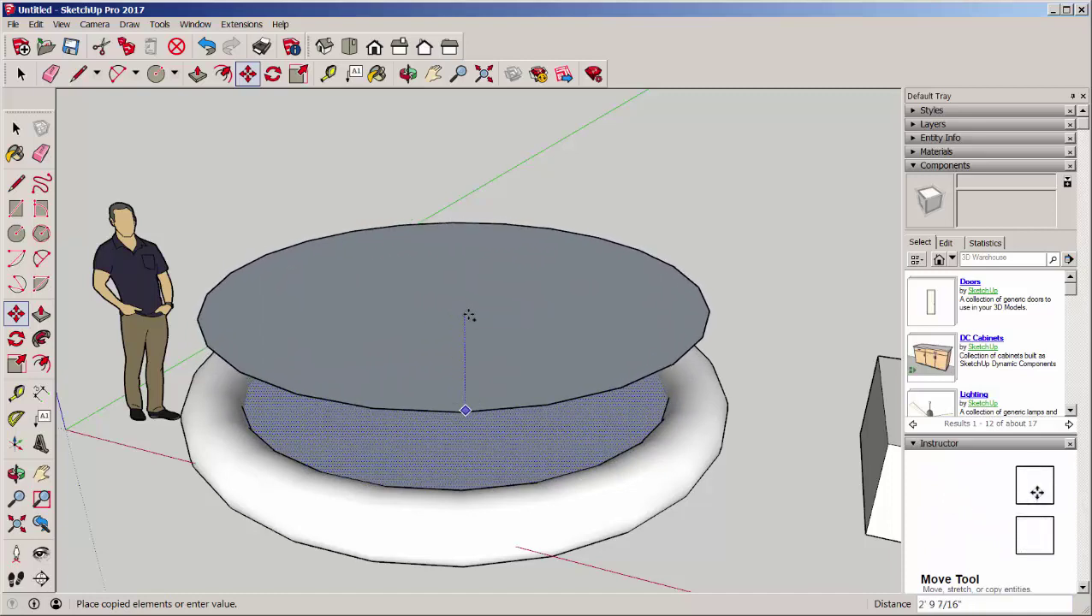
{"action": "left_click", "coordinate": [466, 381]}
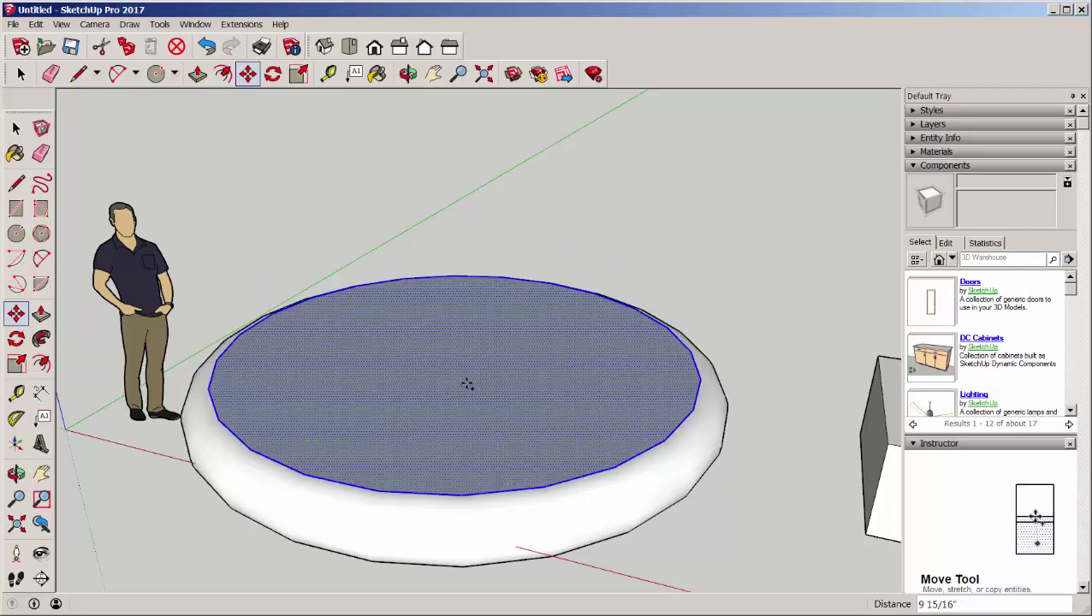
{"action": "type", "text": "1' 11/16\""}
{"action": "key", "text": "Return"}
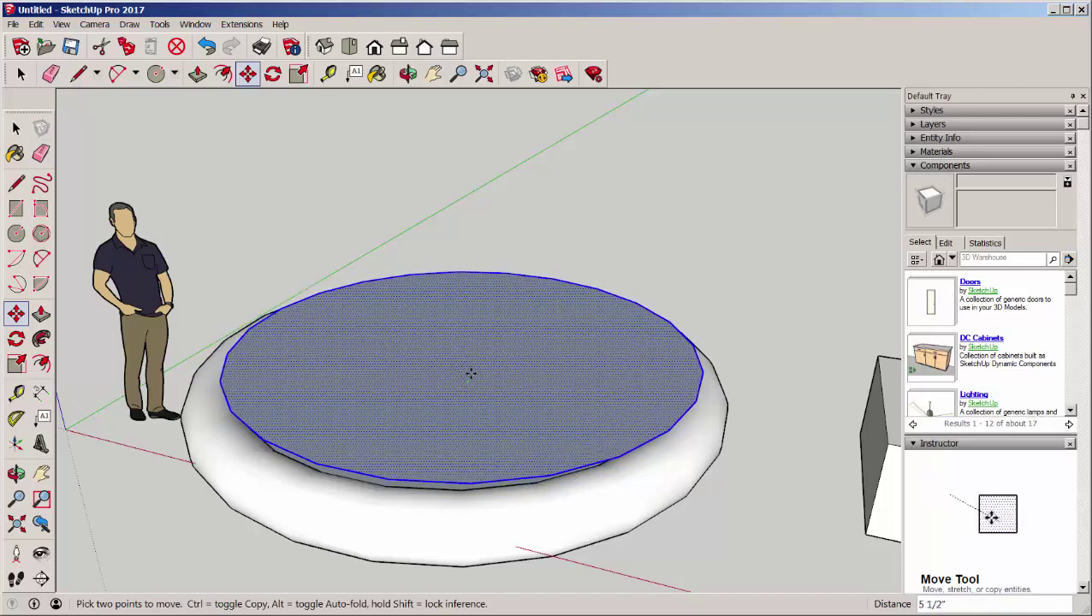
{"action": "left_click", "coordinate": [16, 129]}
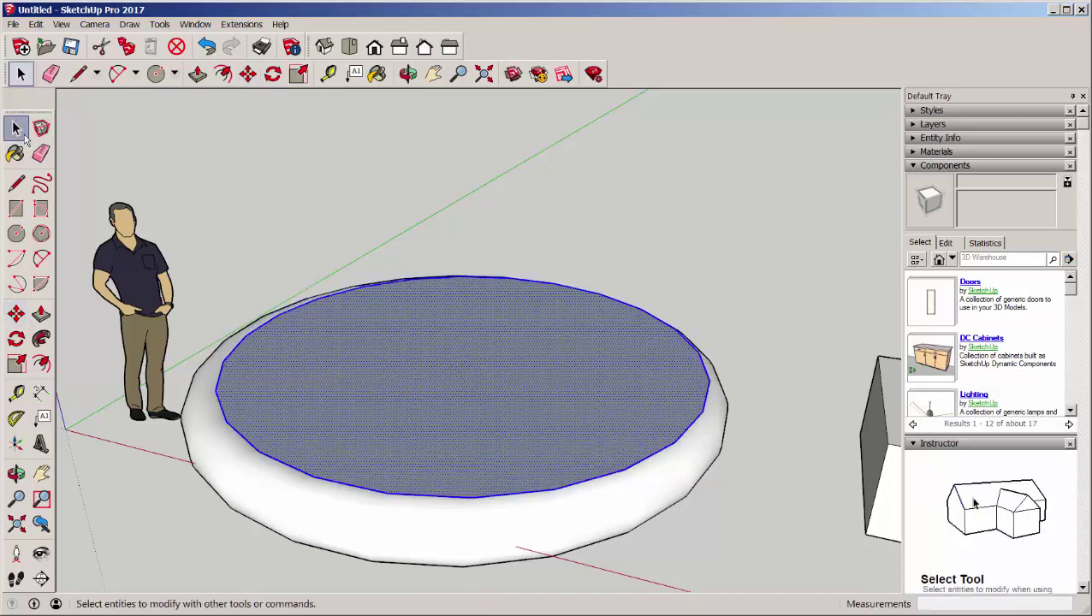
{"action": "left_click", "coordinate": [205, 175]}
{"action": "middle_click_drag", "start_coordinate": [217, 184], "coordinate": [268, 179]}
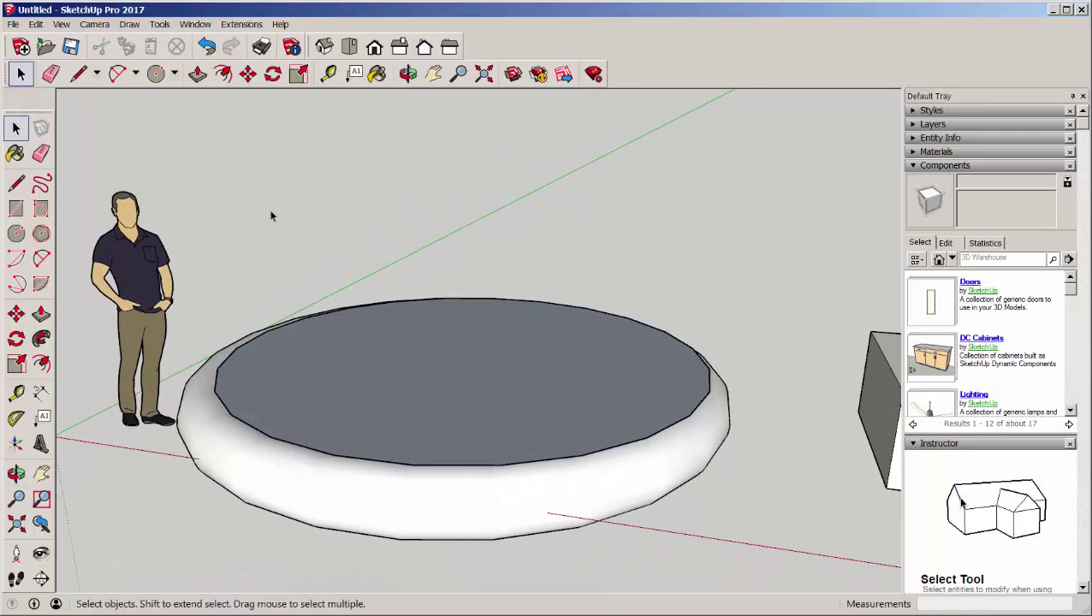
{"action": "middle_click_drag", "start_coordinate": [302, 320], "coordinate": [459, 334]}
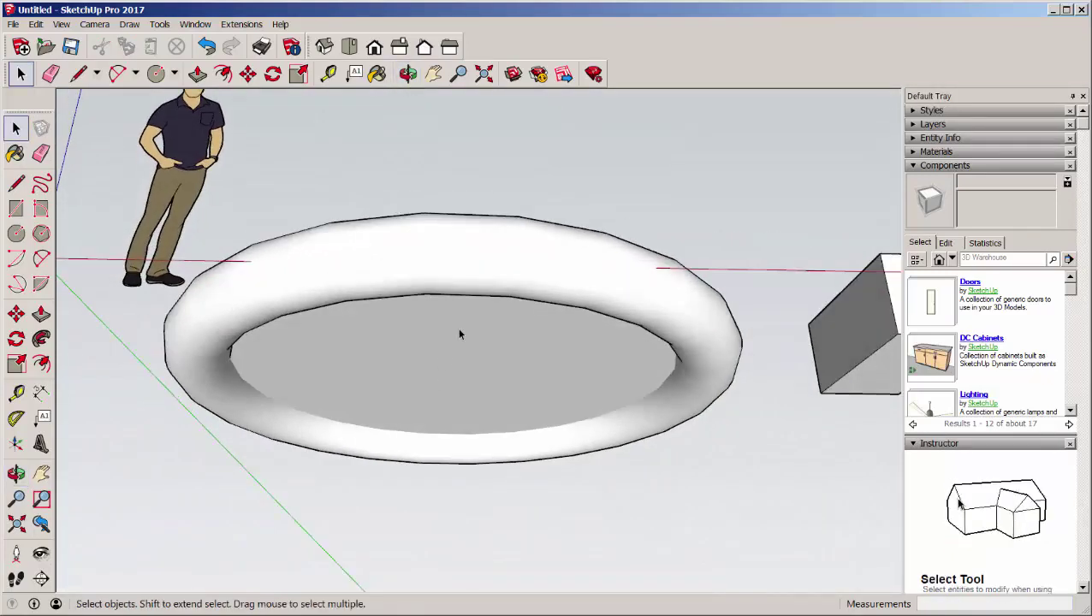
{"action": "mouse_move", "coordinate": [462, 250]}
{"action": "middle_mouse_down"}
{"action": "mouse_move", "coordinate": [446, 348]}
{"action": "mouse_move", "coordinate": [382, 530]}
{"action": "mouse_move", "coordinate": [442, 391]}
{"action": "mouse_move", "coordinate": [427, 370]}
{"action": "middle_mouse_up"}
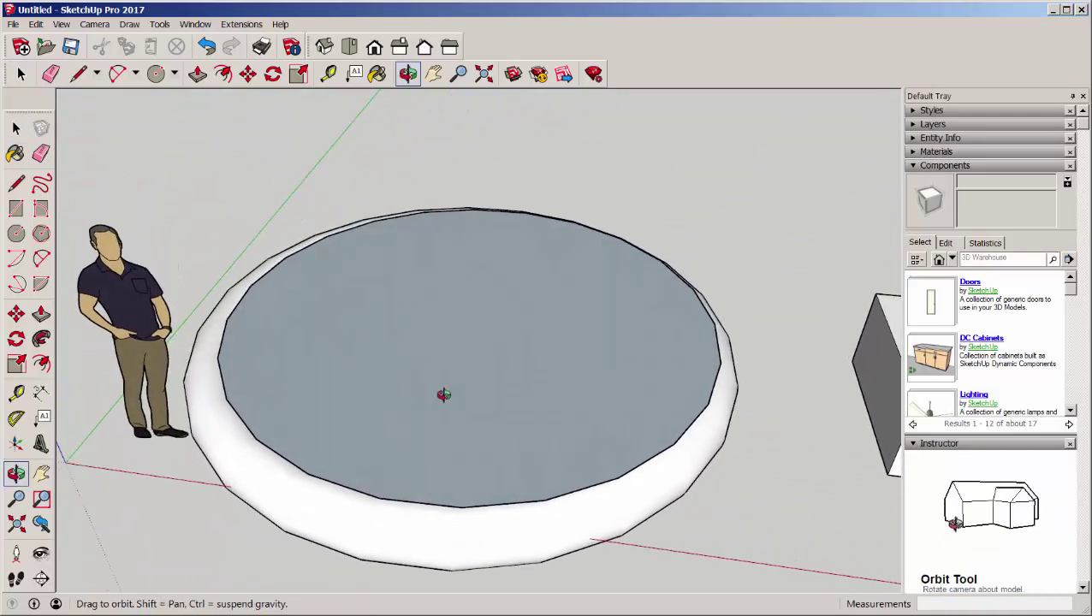
- Paint the pool's top face with Water Dark Blue from the Water materials library
{"action": "left_click", "coordinate": [16, 154]}
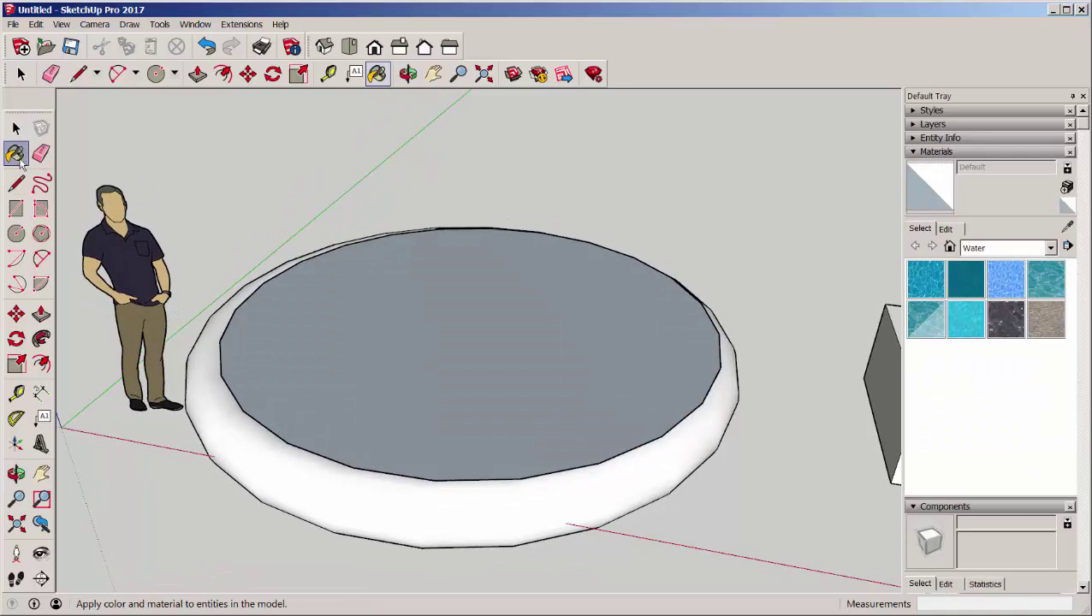
{"action": "left_click", "coordinate": [1051, 248]}
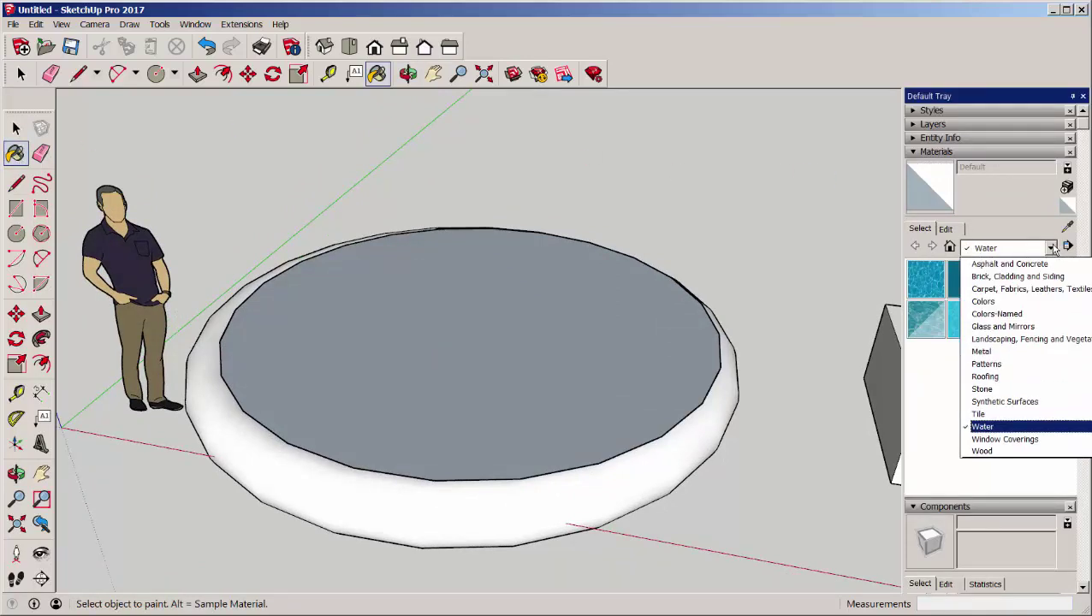
{"action": "left_click", "coordinate": [990, 428]}
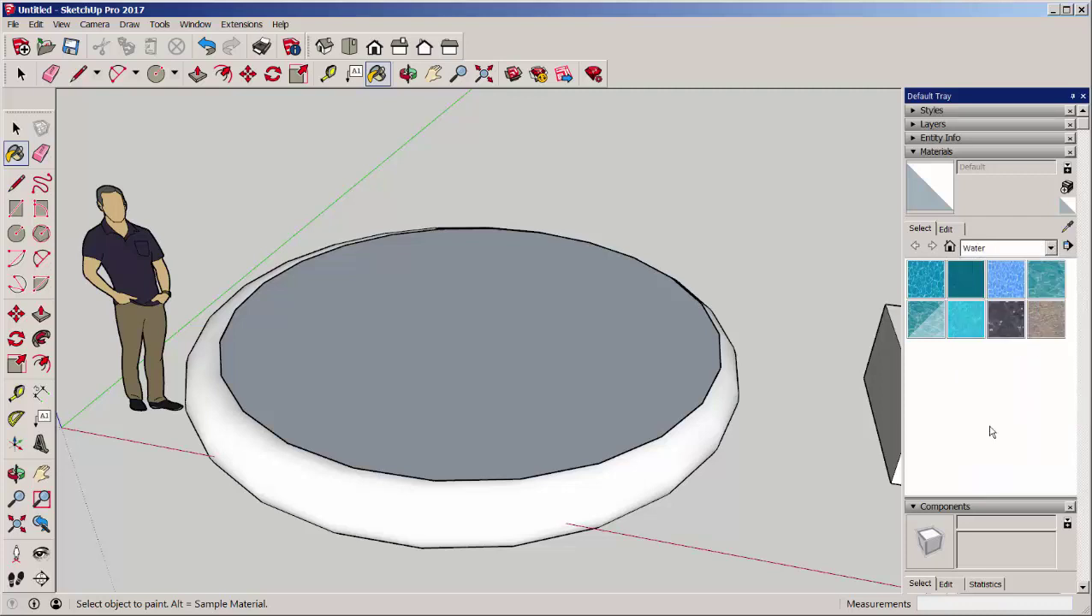
{"action": "left_click", "coordinate": [925, 284]}
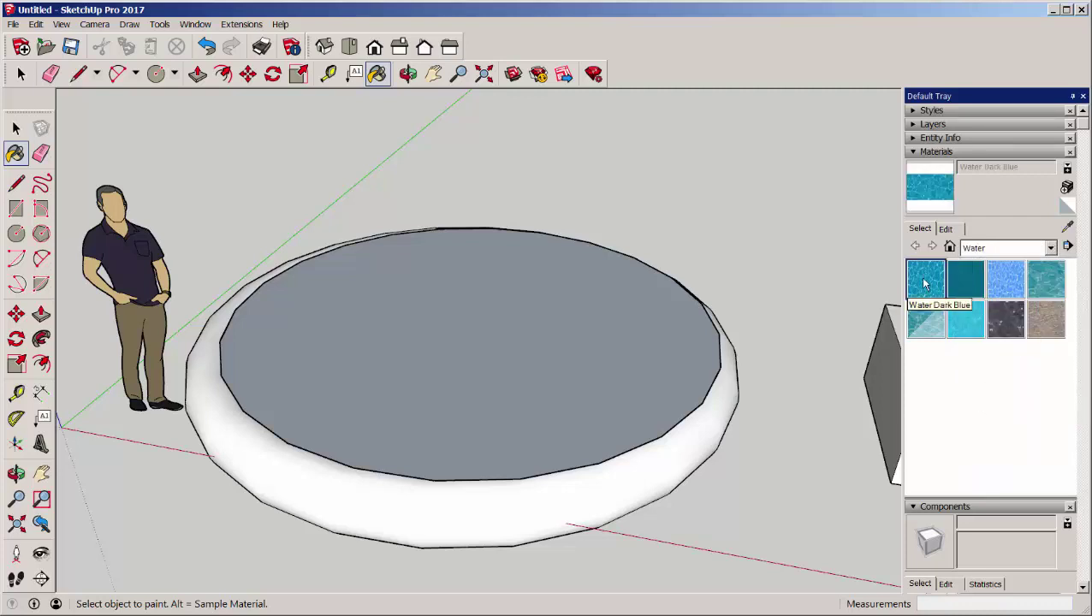
{"action": "left_click", "coordinate": [548, 343]}
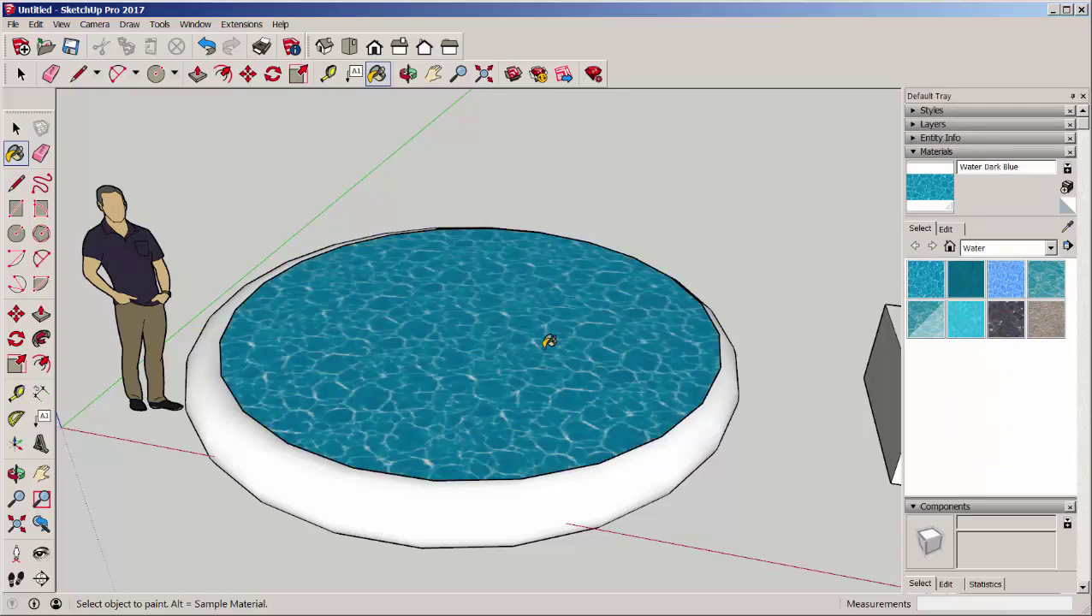
- Lower the Water Dark Blue material's opacity to about 65 and zoom out to view the scene
{"action": "left_click", "coordinate": [945, 230]}
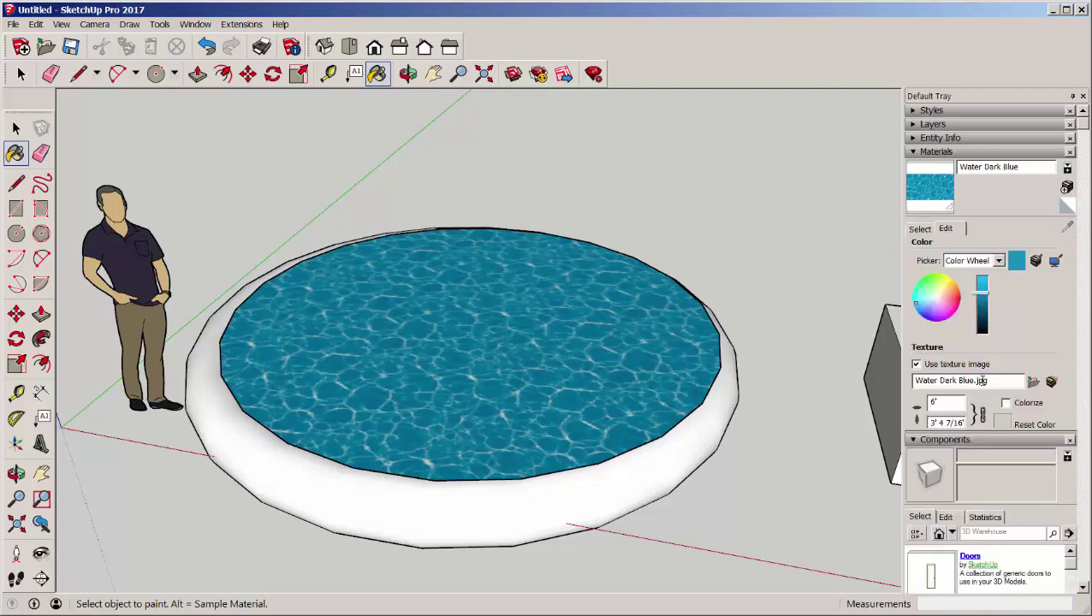
{"action": "left_click_drag", "start_coordinate": [991, 431], "coordinate": [996, 483]}
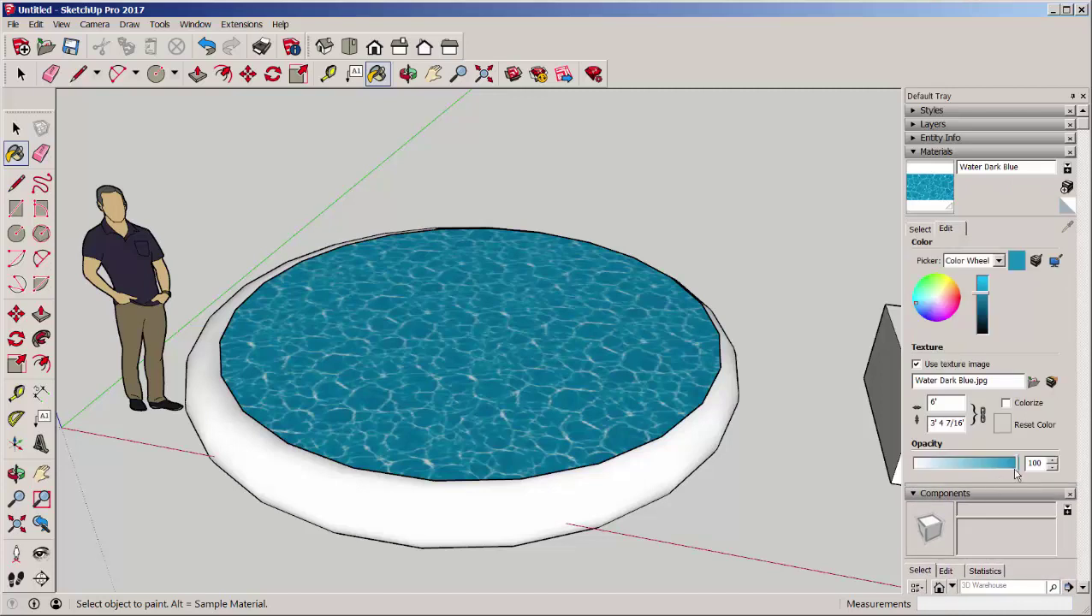
{"action": "mouse_move", "coordinate": [1016, 463]}
{"action": "left_mouse_down"}
{"action": "mouse_move", "coordinate": [964, 469]}
{"action": "mouse_move", "coordinate": [973, 471]}
{"action": "left_mouse_up"}
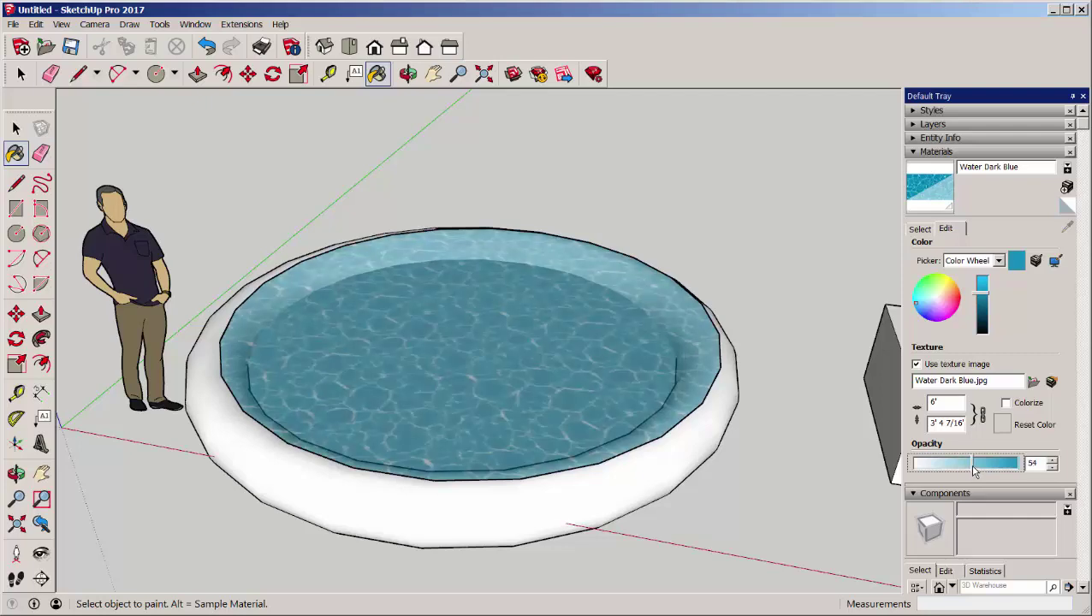
{"action": "mouse_move", "coordinate": [646, 455]}
{"action": "middle_mouse_down"}
{"action": "mouse_move", "coordinate": [611, 419]}
{"action": "mouse_move", "coordinate": [723, 414]}
{"action": "middle_mouse_up"}
{"action": "scroll", "coordinate": [620, 423], "scroll_direction": "down", "scroll_amount": 3}
{"action": "scroll", "coordinate": [629, 427], "scroll_direction": "down", "scroll_amount": 2}
{"action": "key", "text": "space"}
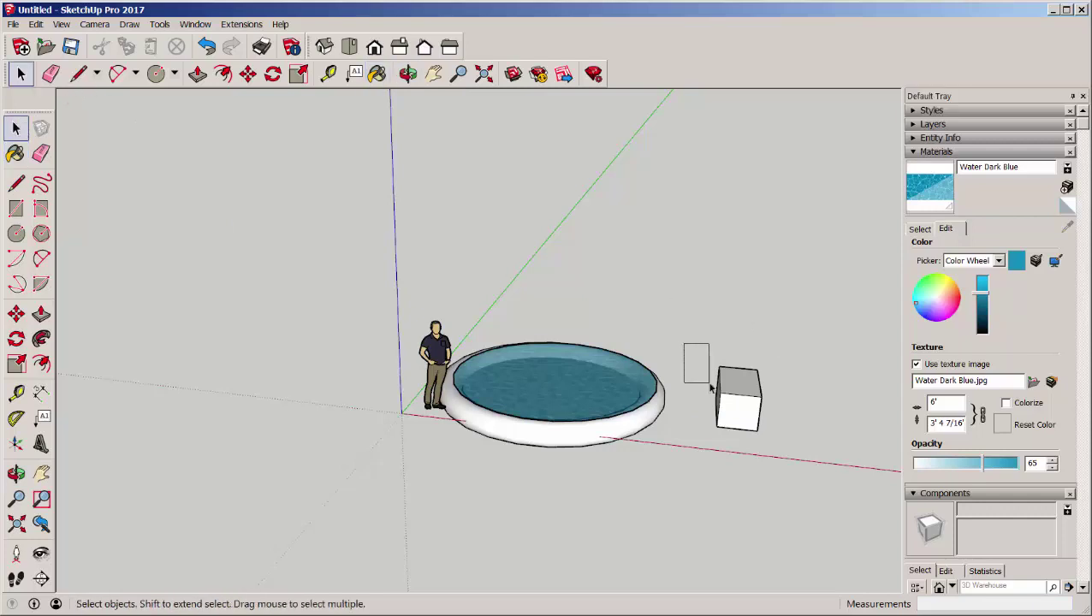
- Select and delete the grey box beside the pool
{"action": "left_click_drag", "start_coordinate": [709, 388], "coordinate": [790, 455]}
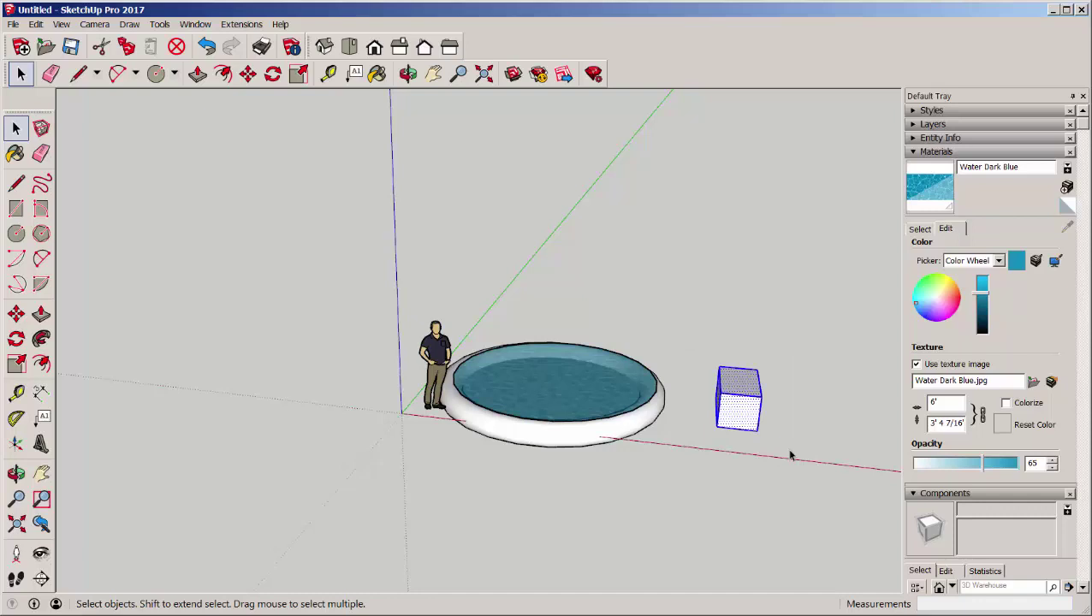
{"action": "key", "text": "Delete"}
{"action": "middle_click_drag", "start_coordinate": [785, 417], "coordinate": [706, 471]}
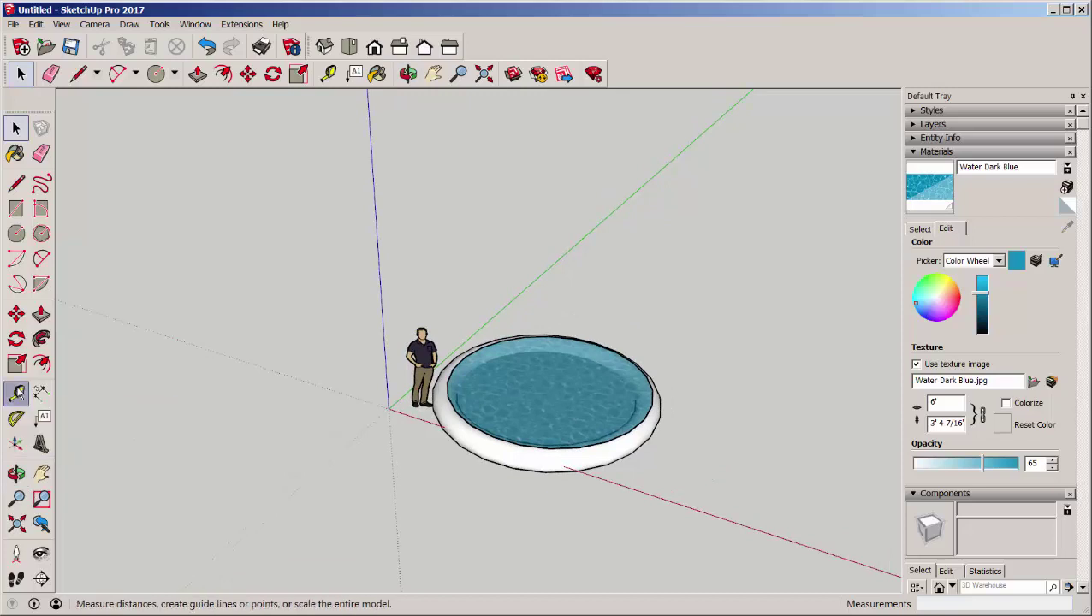
- Rescale the whole model with Tape Measure so the pool's diameter equals 5'
{"action": "left_click", "coordinate": [17, 393]}
{"action": "scroll", "coordinate": [444, 392], "scroll_direction": "up", "scroll_amount": 2}
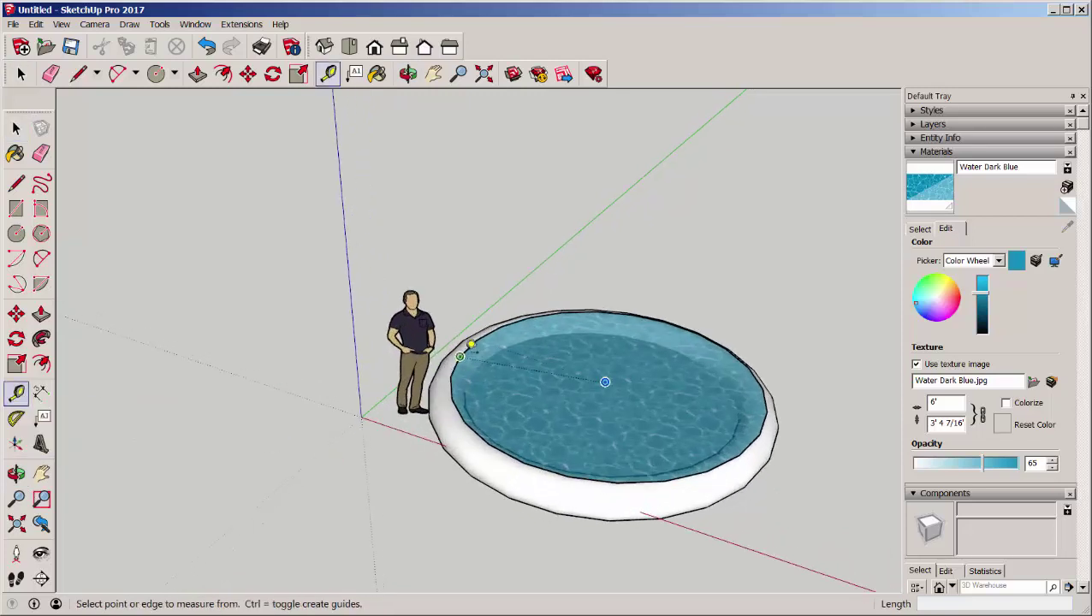
{"action": "left_click", "coordinate": [461, 355]}
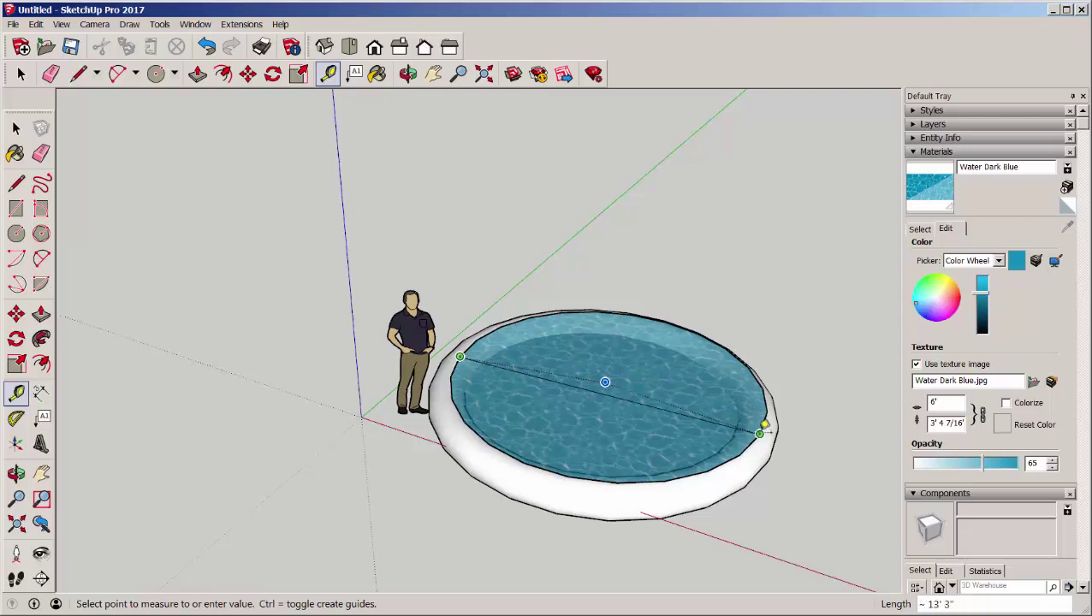
{"action": "left_click", "coordinate": [760, 433]}
{"action": "type", "text": "5'"}
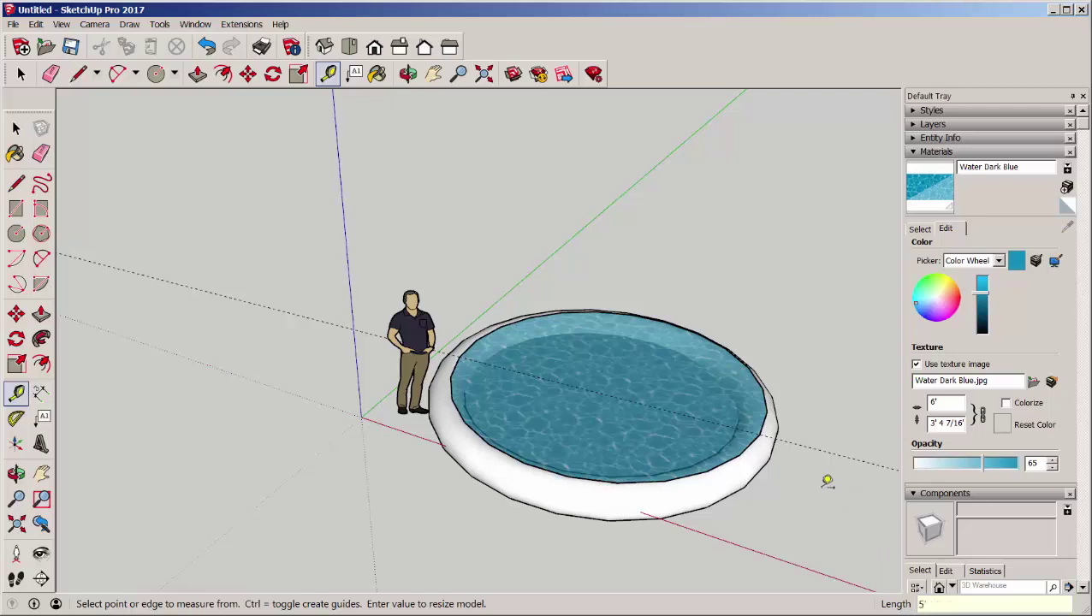
{"action": "key", "text": "Return"}
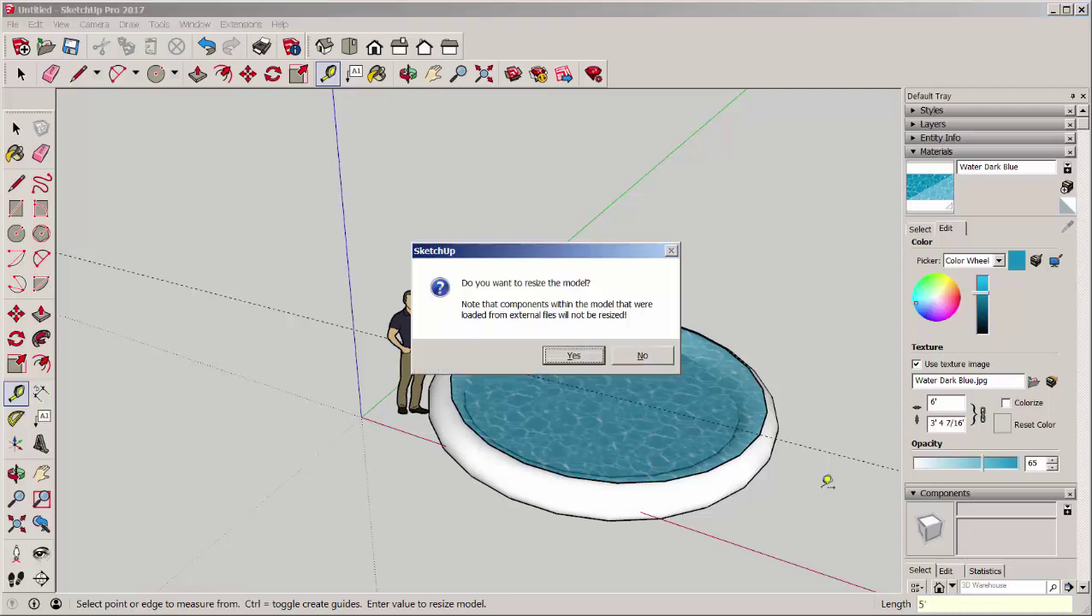
{"action": "key", "text": "Return"}
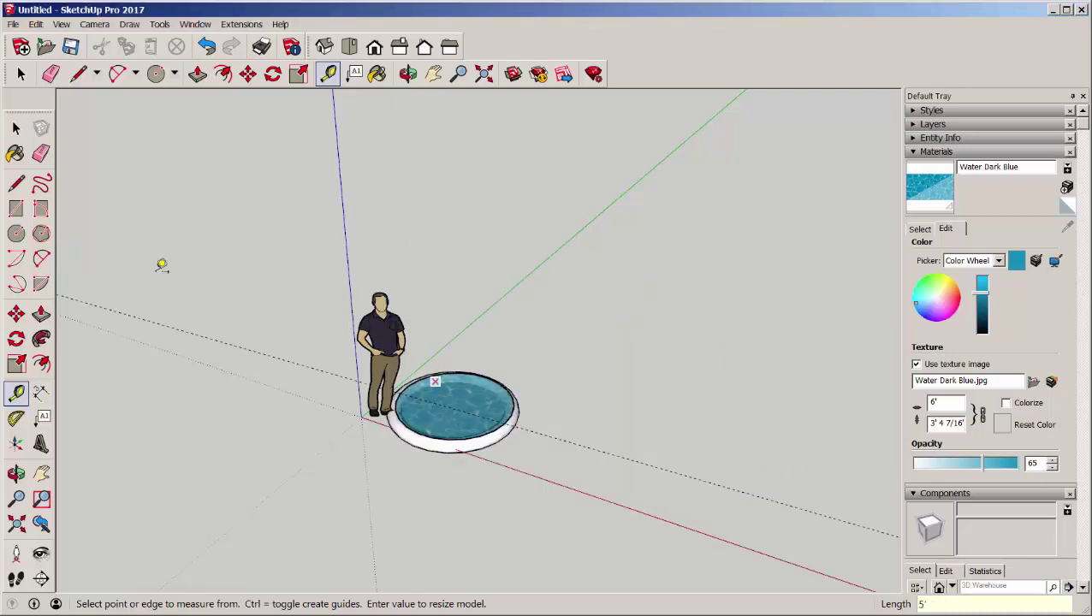
- Remove the leftover guide lines via Edit > Delete Guides
{"action": "left_click", "coordinate": [35, 24]}
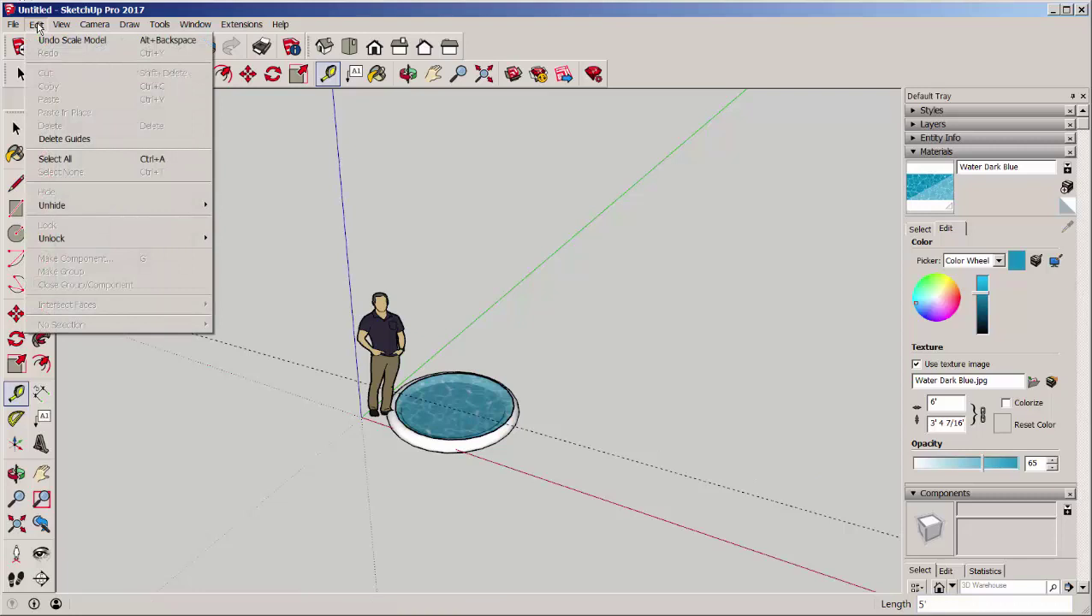
{"action": "left_click", "coordinate": [81, 138]}
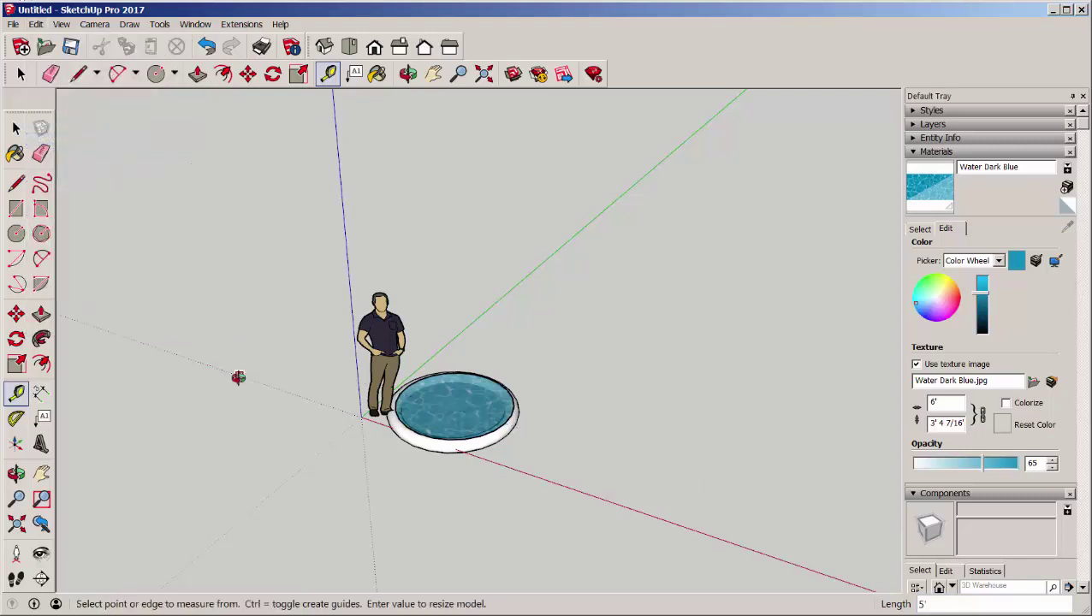
{"action": "key", "text": "t"}
{"action": "scroll", "coordinate": [320, 418], "scroll_direction": "up", "scroll_amount": 2}
- Load the Components Sampler collection in the Components panel
{"action": "scroll", "coordinate": [319, 418], "scroll_direction": "up", "scroll_amount": 2}
{"action": "scroll", "coordinate": [321, 419], "scroll_direction": "up", "scroll_amount": 2}
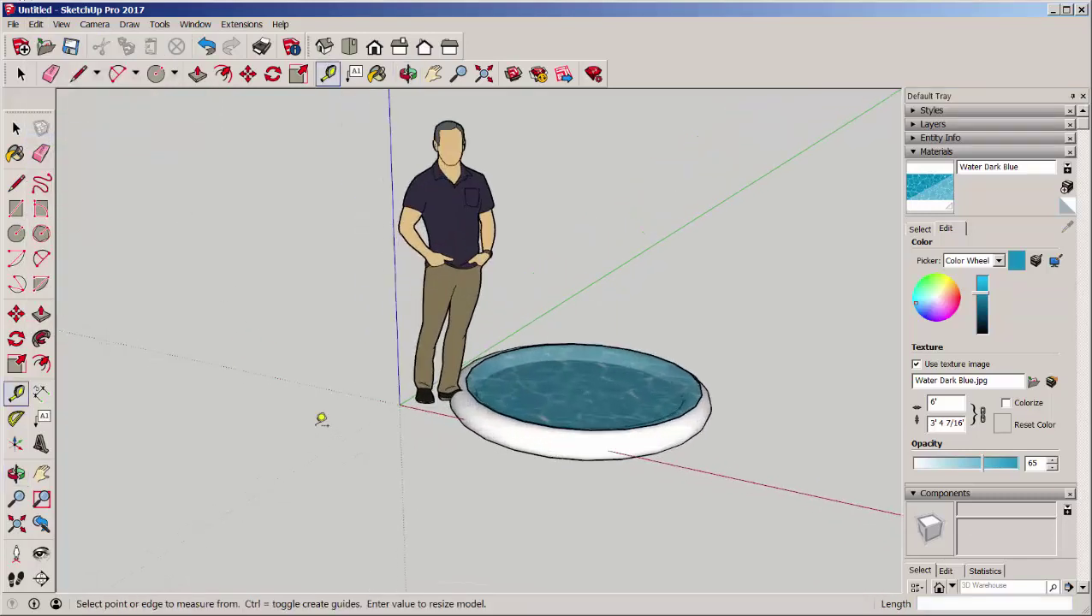
{"action": "left_click", "coordinate": [919, 153]}
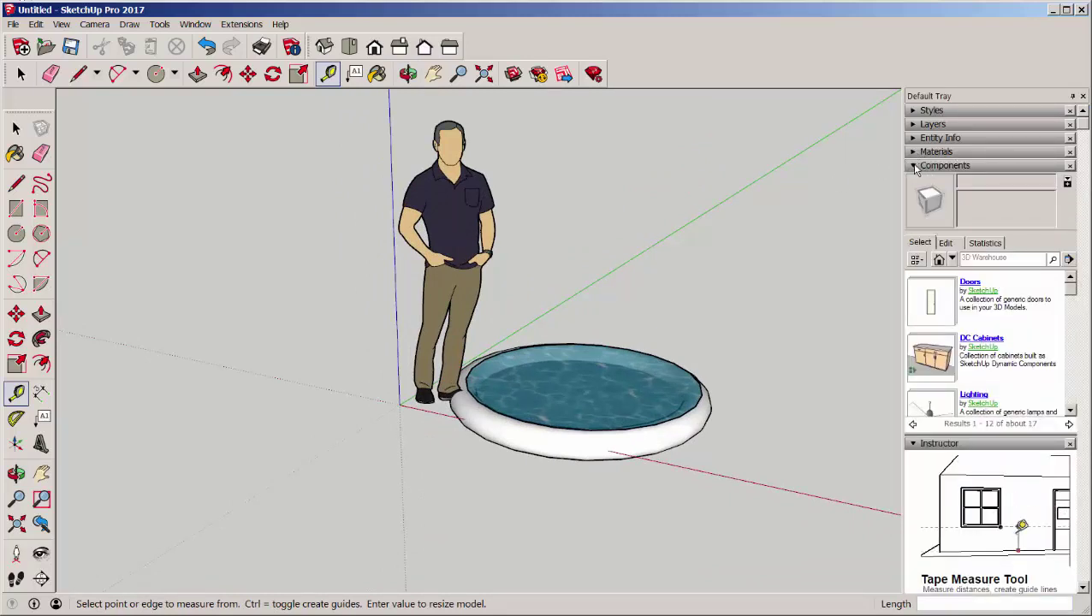
{"action": "left_click", "coordinate": [914, 166]}
{"action": "left_click", "coordinate": [952, 260]}
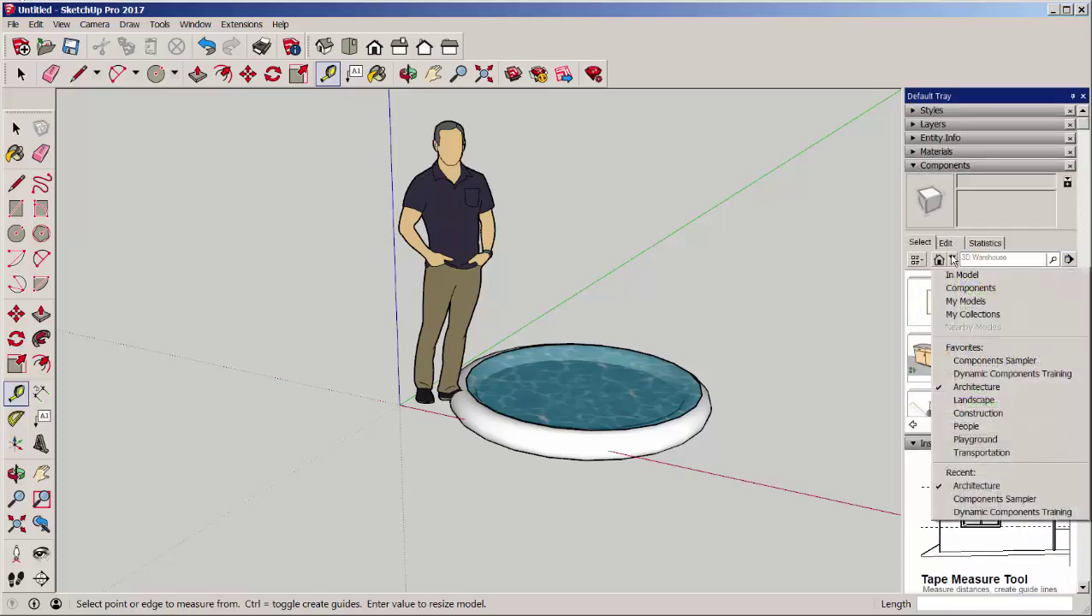
{"action": "left_click", "coordinate": [976, 363]}
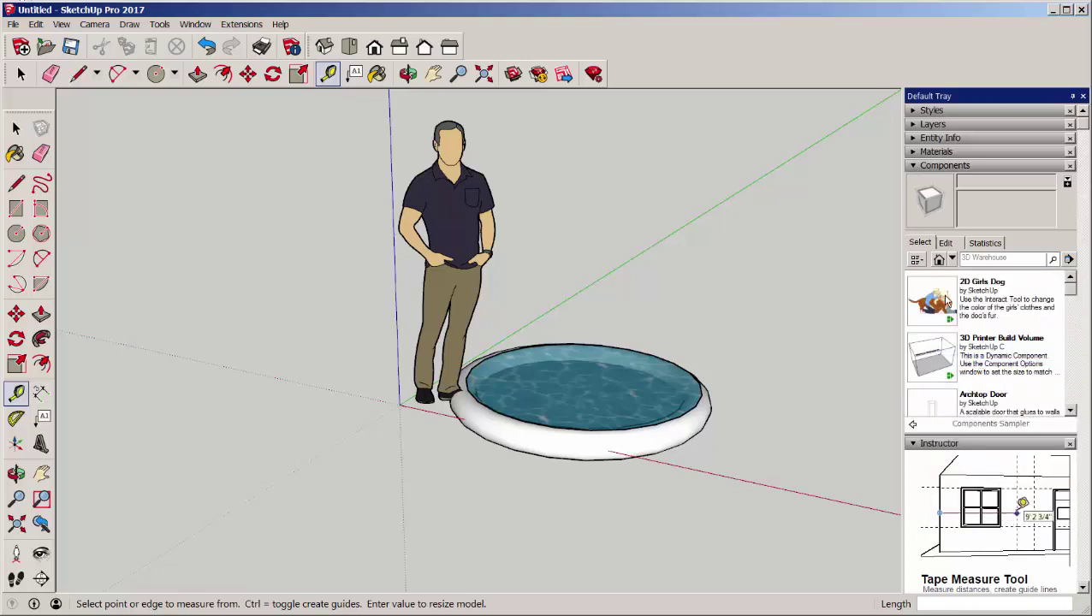
- Place the 2D Girls Dog component on the ground next to the pool
{"action": "left_click_drag", "start_coordinate": [909, 320], "coordinate": [697, 494]}
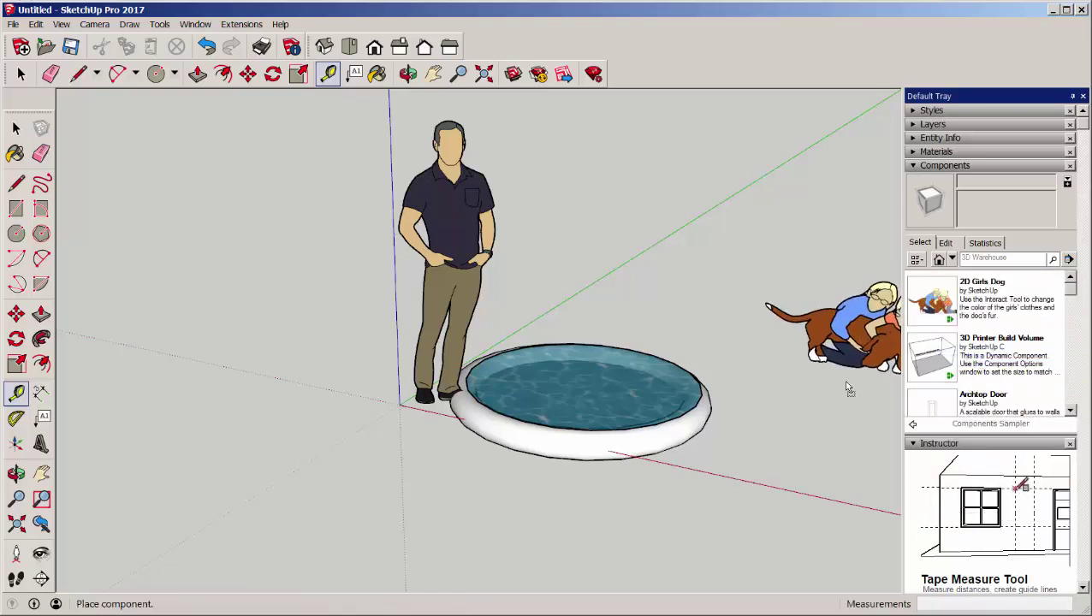
{"action": "left_click", "coordinate": [698, 494]}
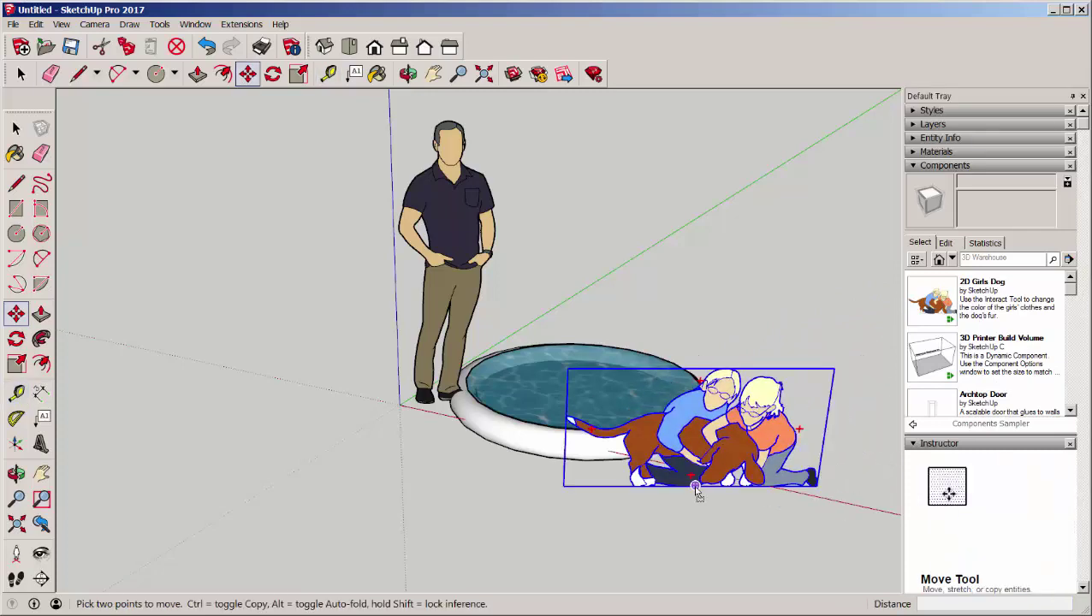
{"action": "left_click", "coordinate": [14, 127]}
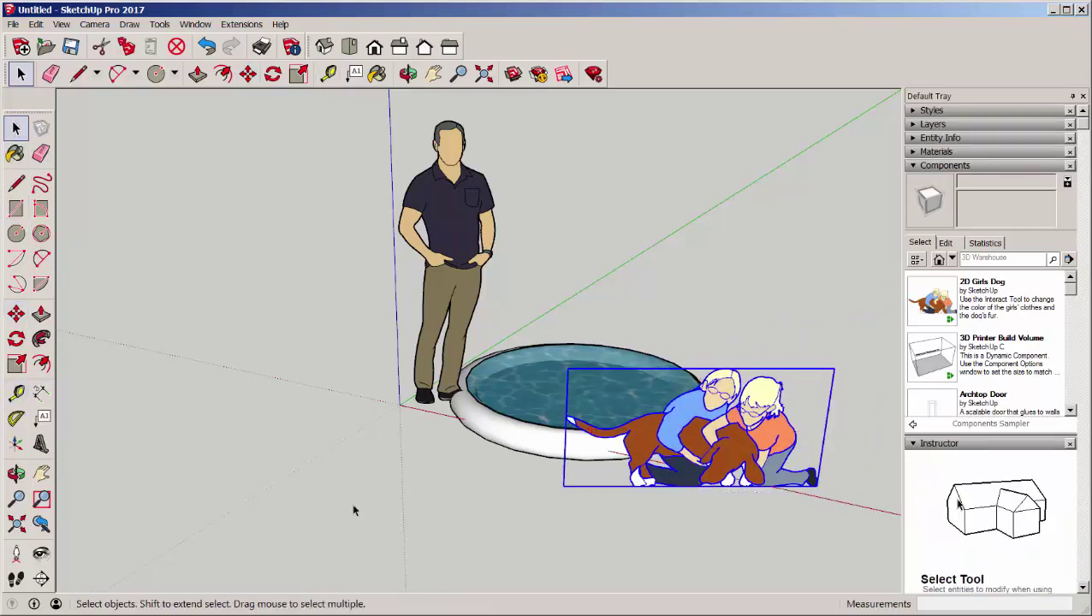
{"action": "left_click", "coordinate": [377, 520]}
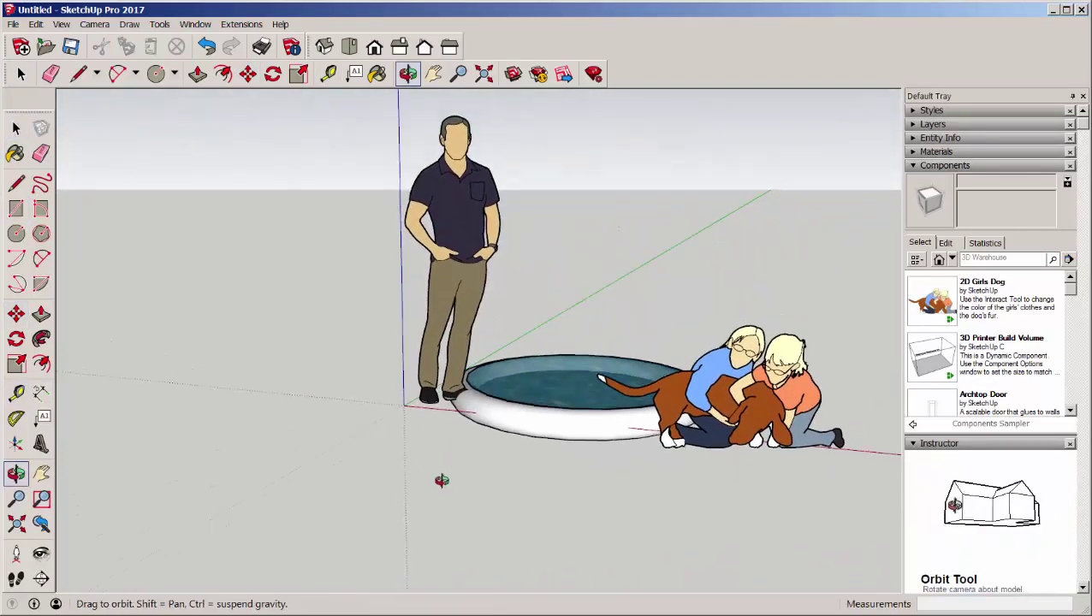